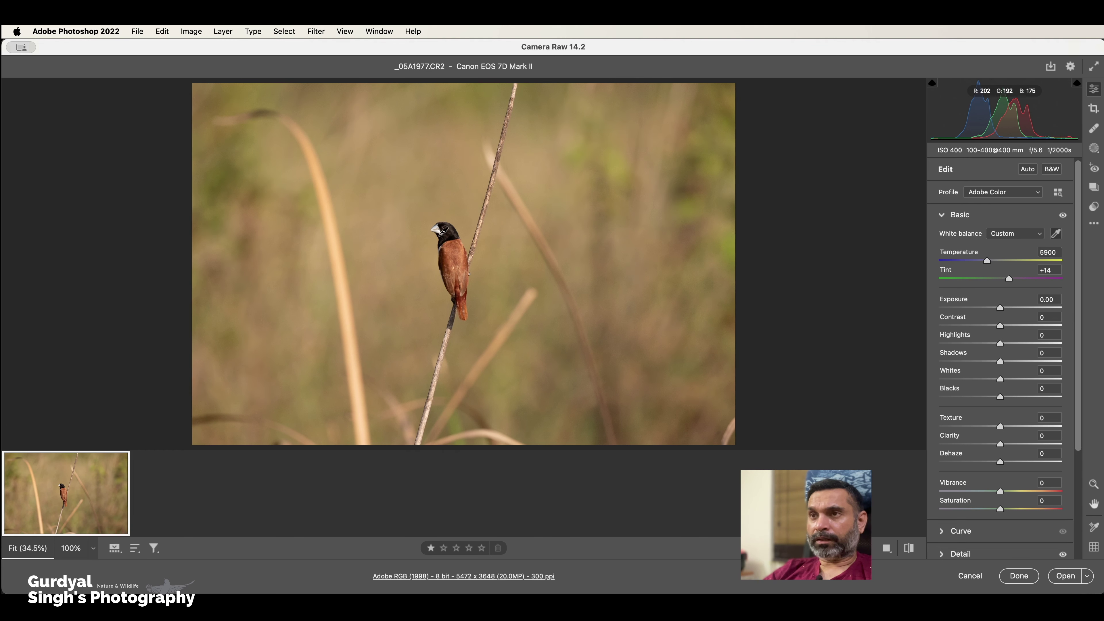
Set the photo's white balance by sampling the background and resampling at the bird's beak.
left_click(409, 178)
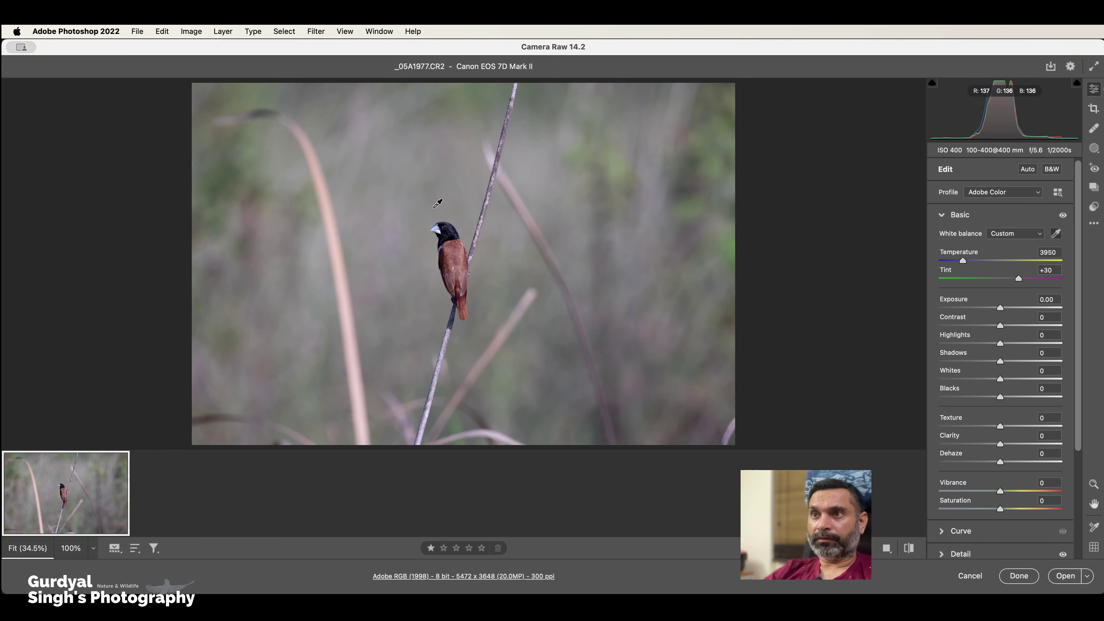
left_click(439, 223)
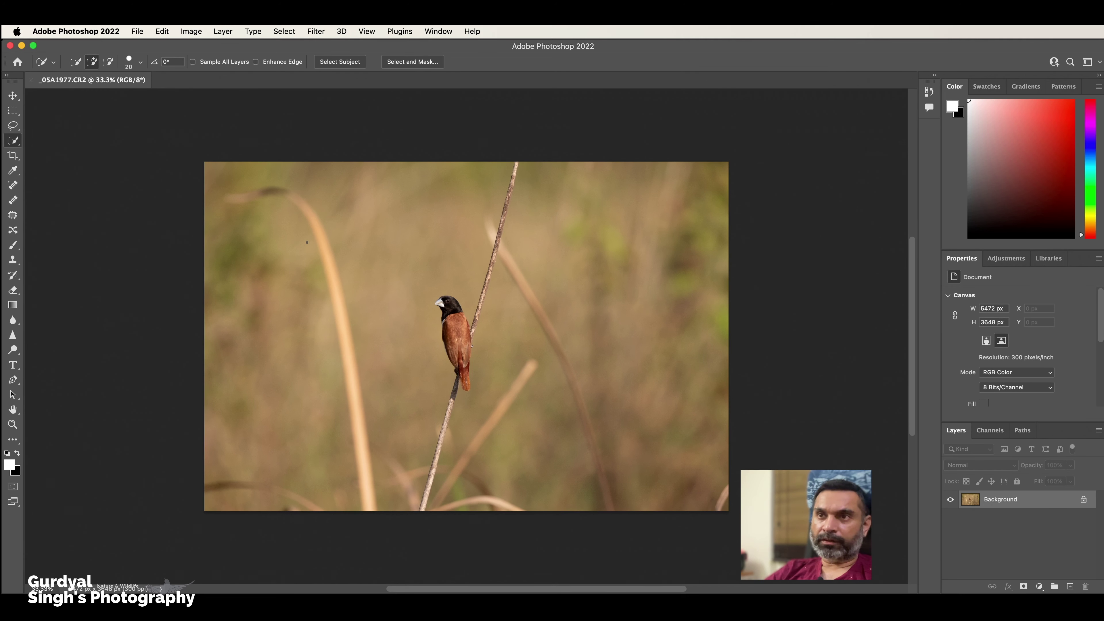
Crop the photo to a 1:1 (Square) frame of about 1841 x 1842 px around the bird.
left_click(12, 156)
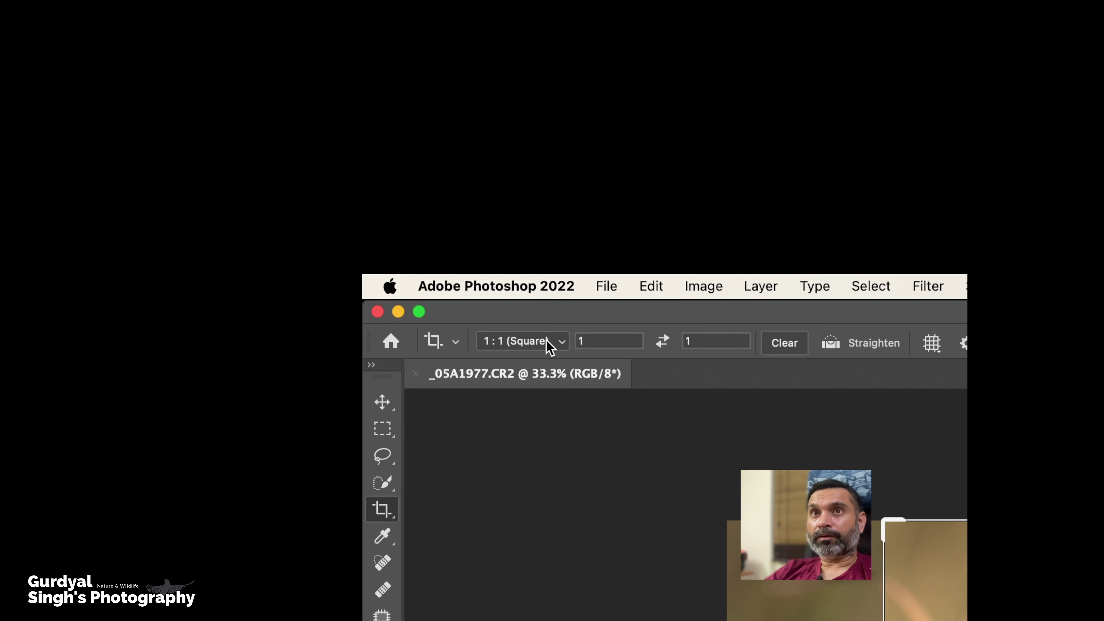
left_click(538, 335)
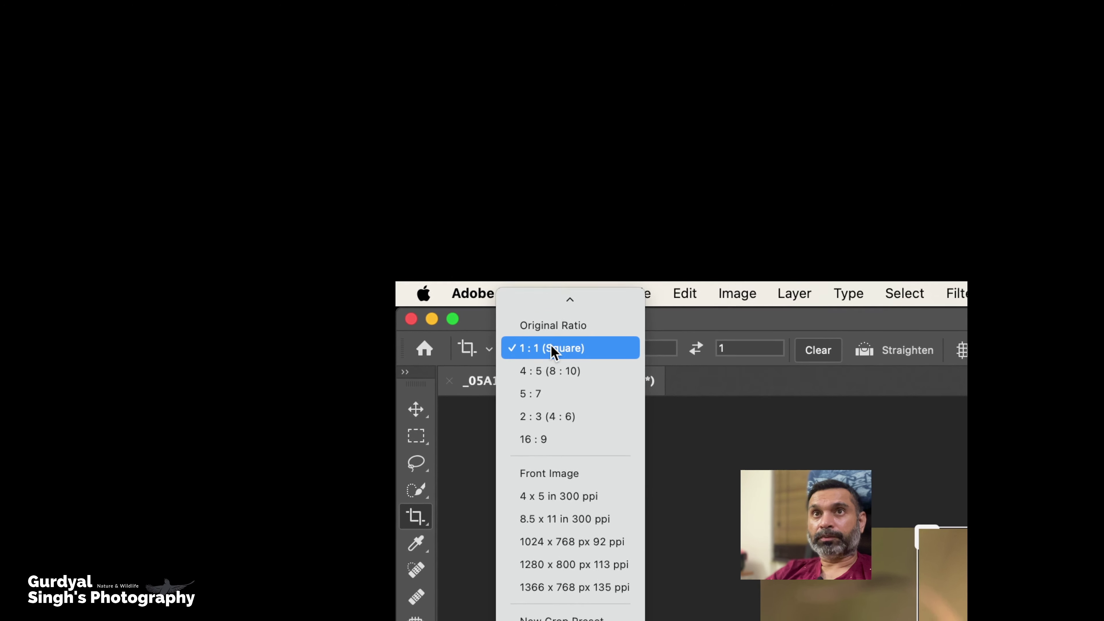
left_click(543, 337)
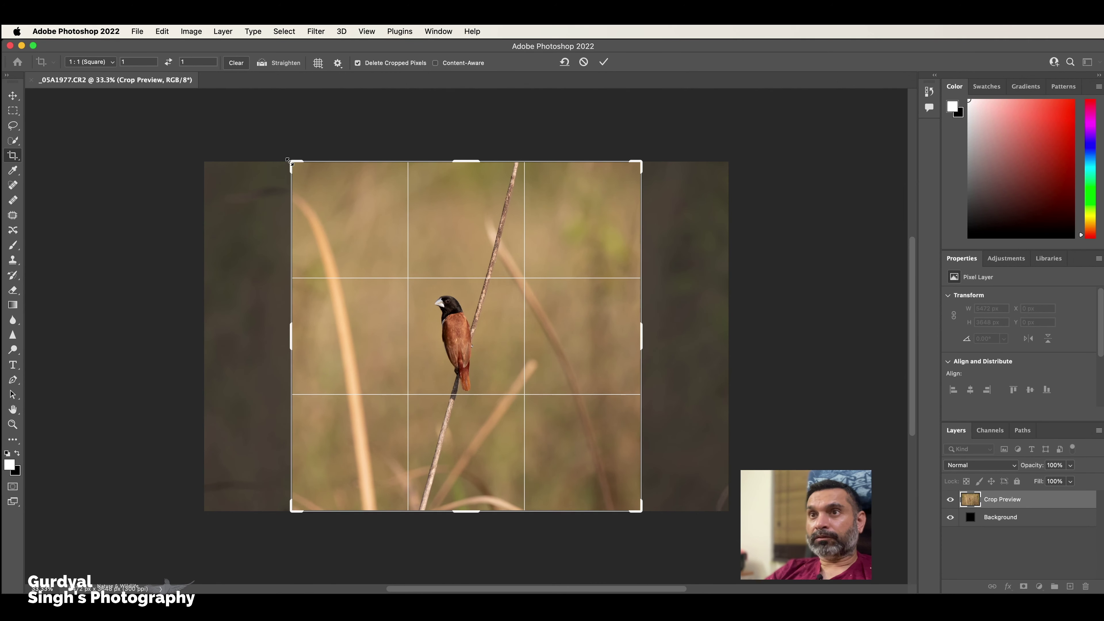
left_click_drag(287, 160, 333, 202)
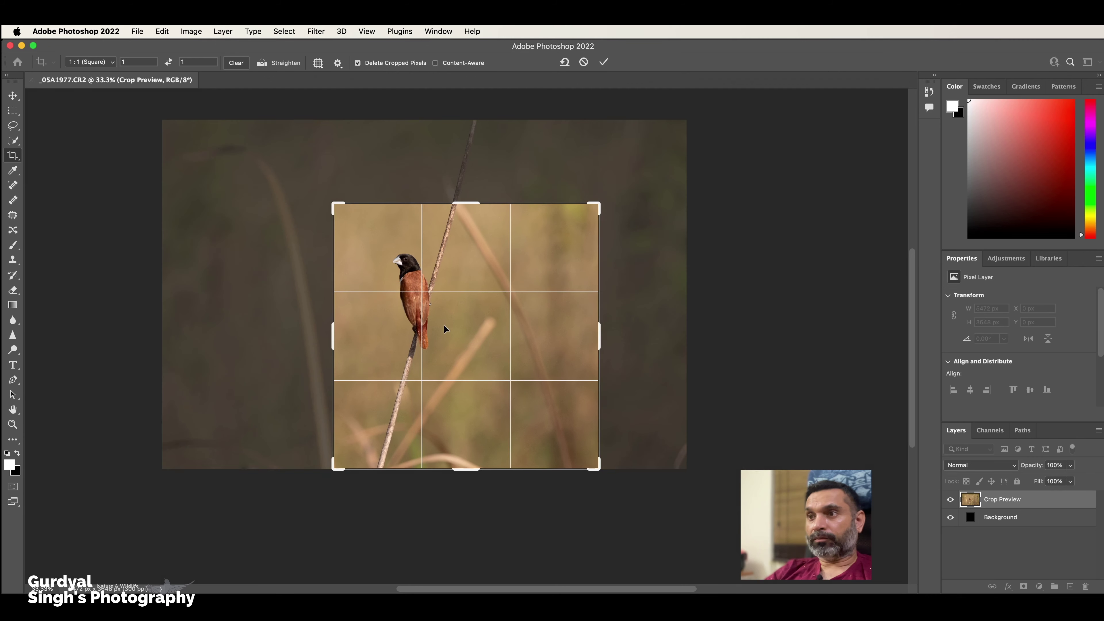
left_click_drag(602, 470, 554, 422)
left_click_drag(506, 343, 516, 344)
key("Return")
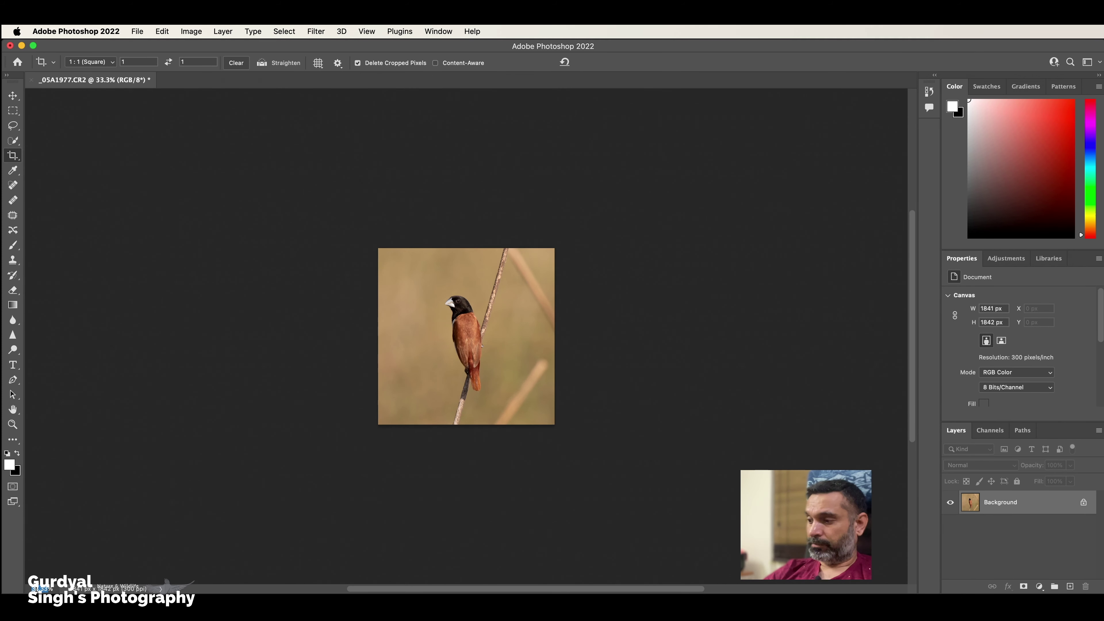
key("Return")
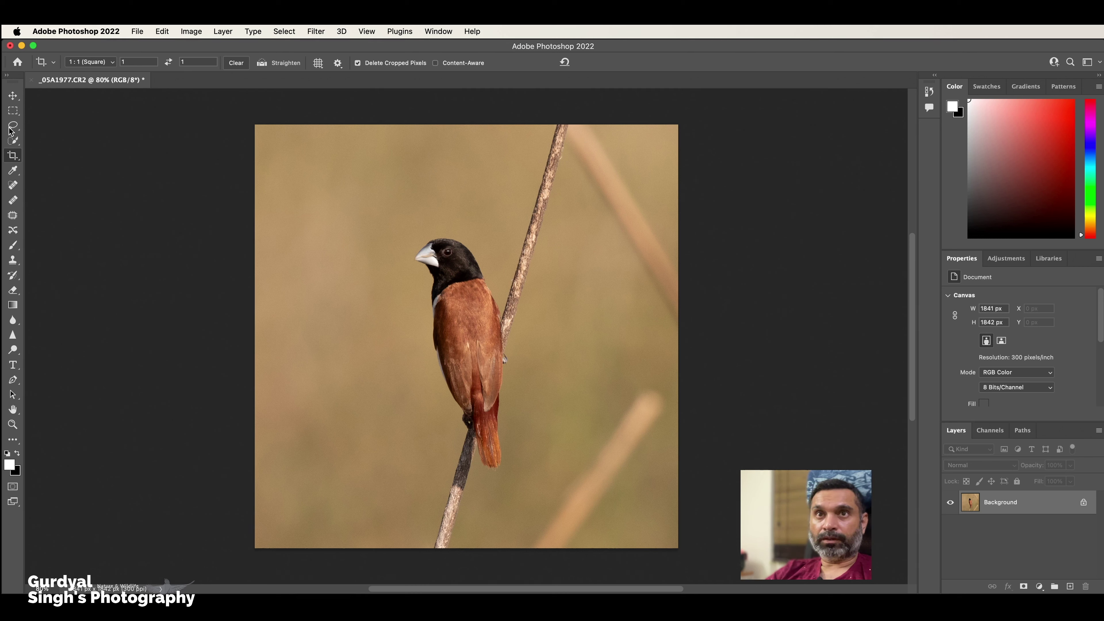
Lasso the blurred stem in the photo's lower-right corner, remove it with a Content-Aware fill, and deselect.
key("l")
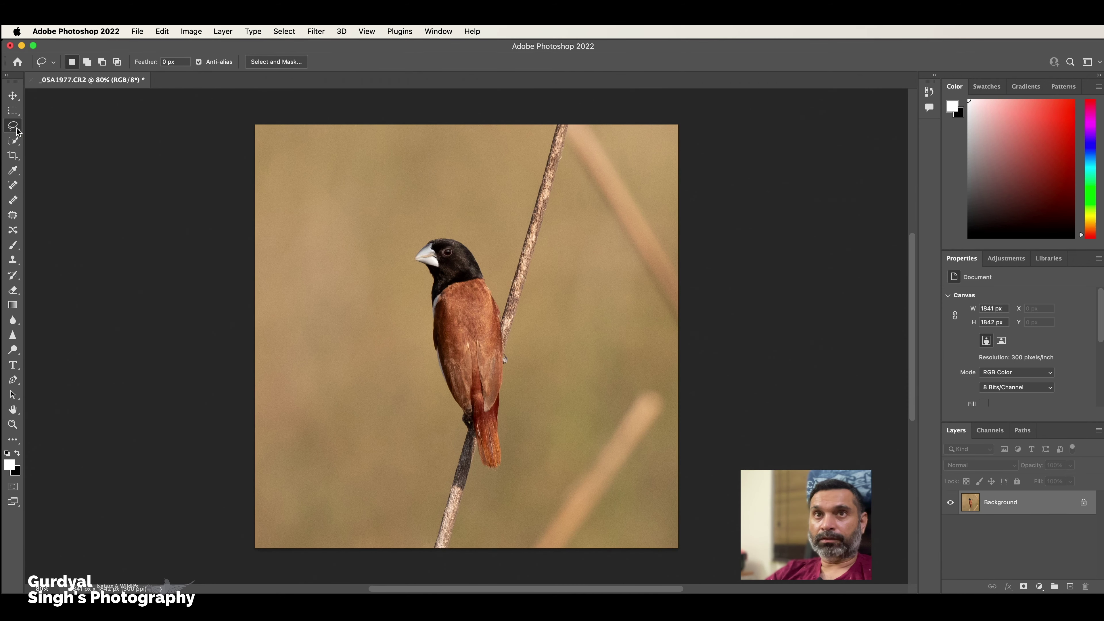
mouse_move(629, 380)
left_mouse_down()
mouse_move(543, 475)
mouse_move(513, 530)
mouse_move(517, 553)
mouse_move(581, 560)
mouse_move(620, 541)
mouse_move(677, 411)
mouse_move(674, 381)
mouse_move(632, 377)
left_mouse_up()
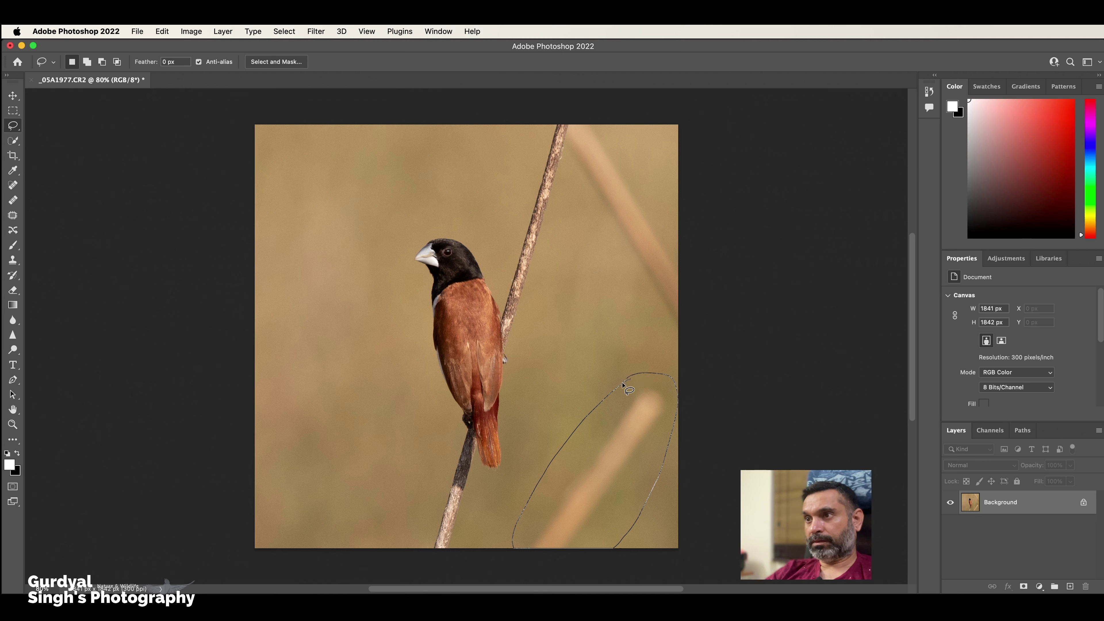
right_click(625, 391)
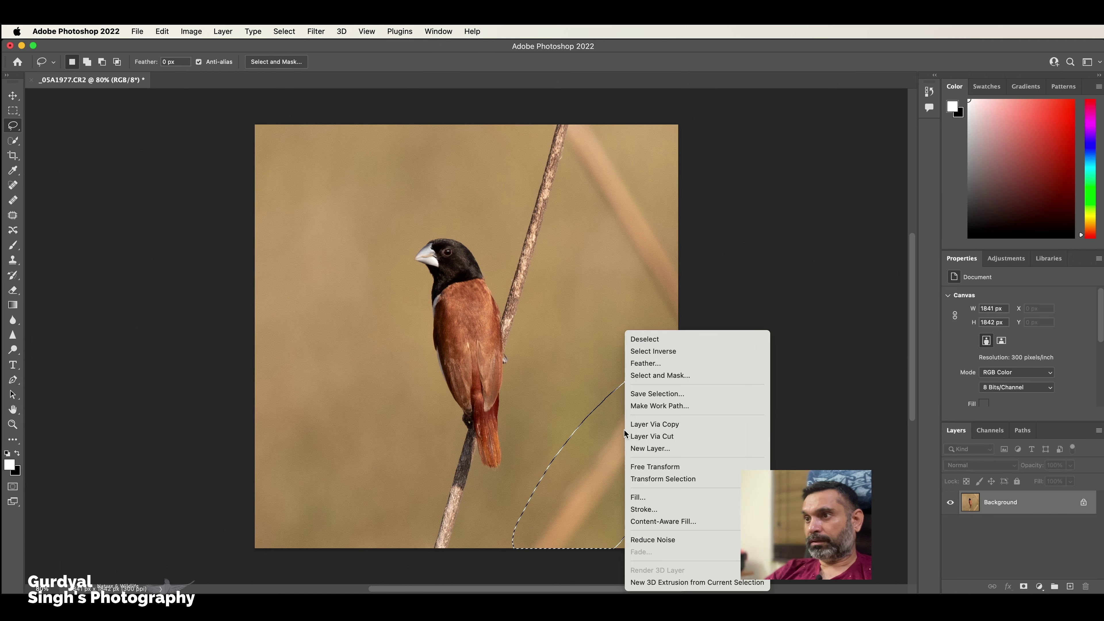
left_click(667, 502)
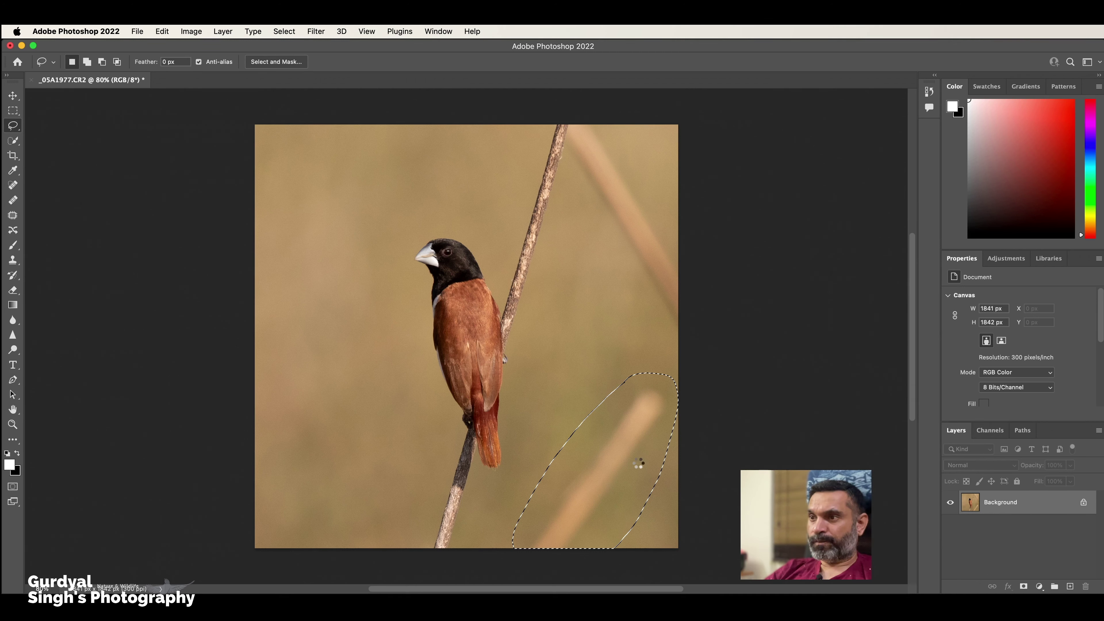
right_click(622, 478)
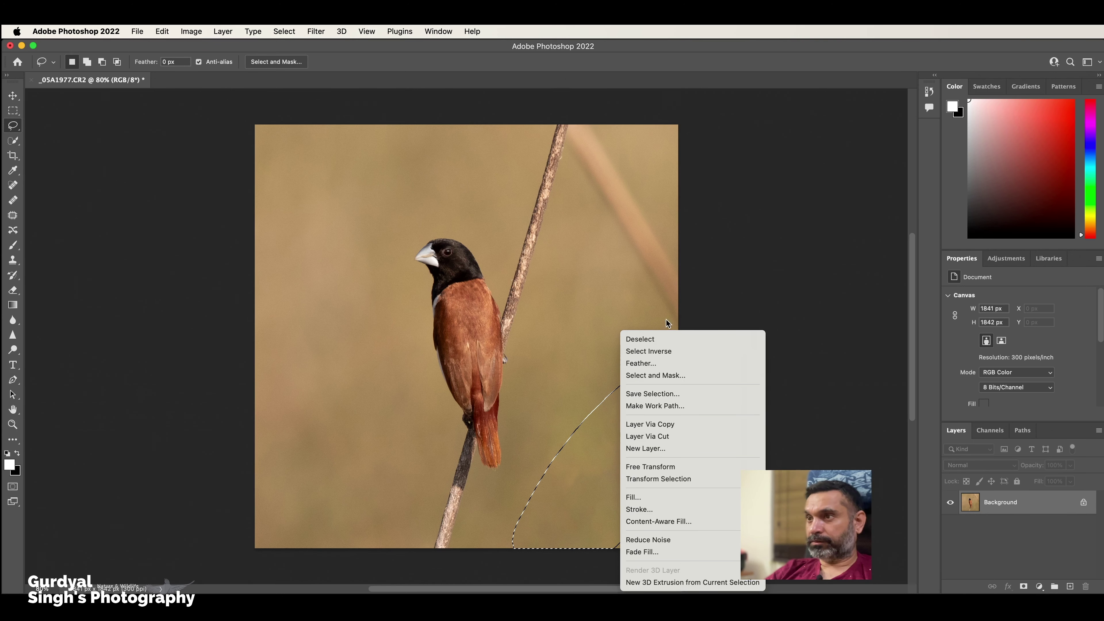
left_click(661, 339)
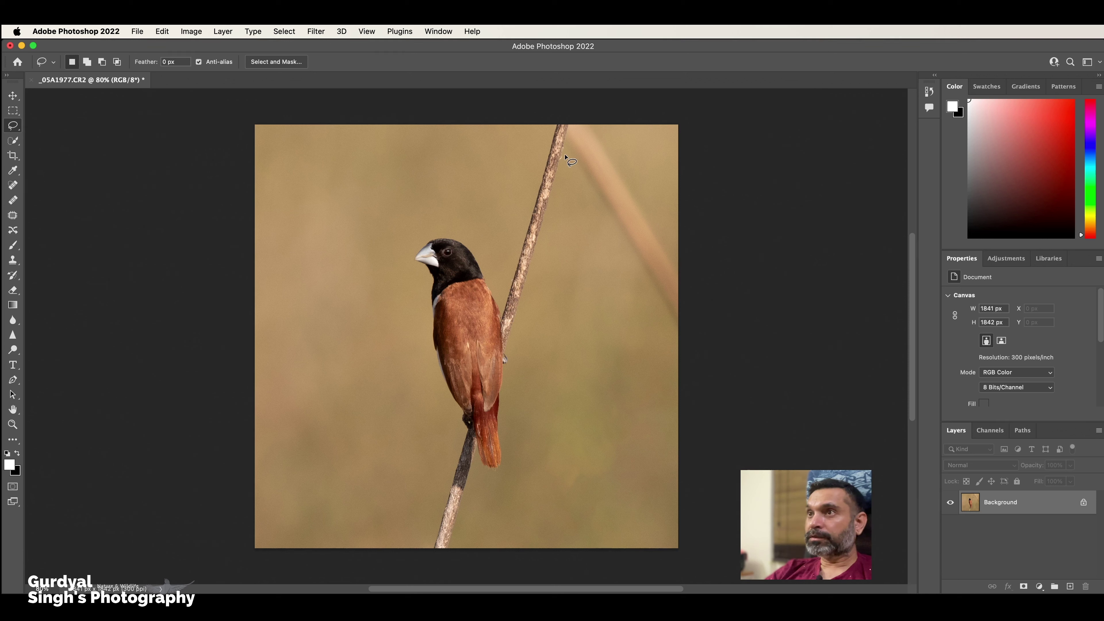
mouse_move(565, 160)
left_mouse_down()
mouse_move(672, 335)
mouse_move(692, 292)
mouse_move(669, 217)
mouse_move(597, 125)
mouse_move(568, 127)
mouse_move(564, 159)
left_mouse_up()
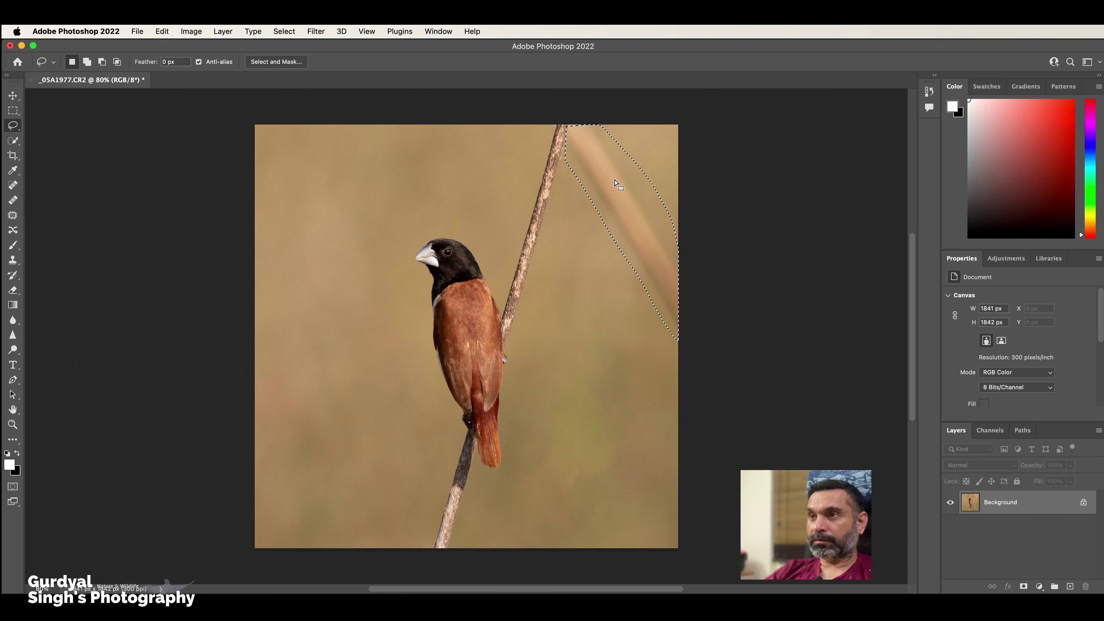
right_click(614, 187)
left_click(553, 162)
left_click(562, 156)
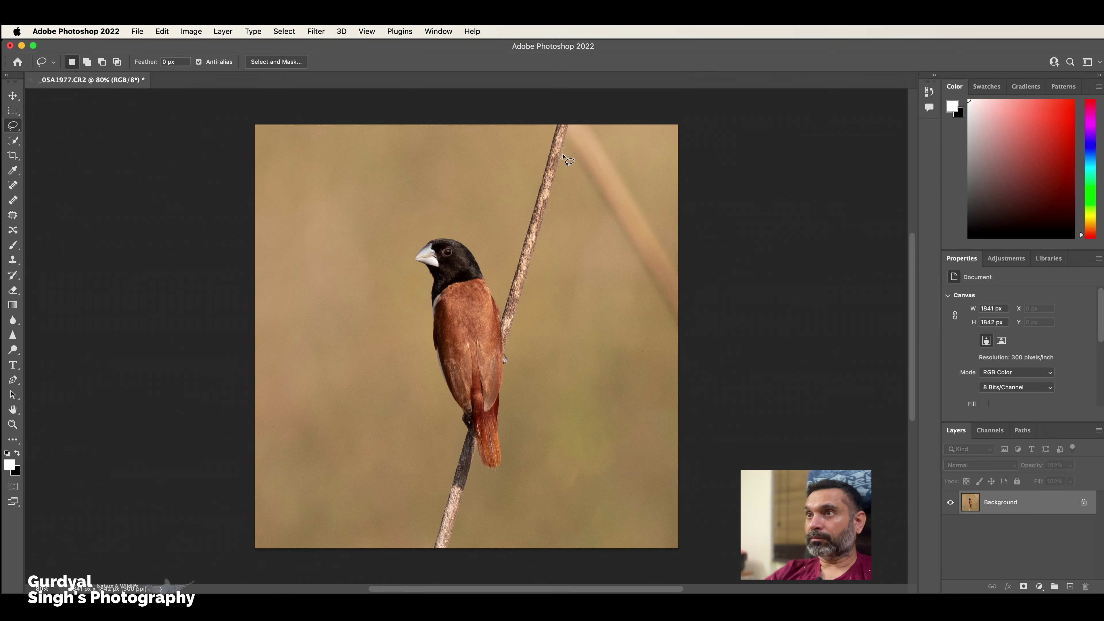
Lasso the blurred stem in the photo's upper-right area, fill it with Content-Aware contents, and deselect.
mouse_move(565, 155)
left_mouse_down()
mouse_move(629, 283)
mouse_move(683, 338)
mouse_move(698, 302)
mouse_move(669, 209)
mouse_move(595, 126)
mouse_move(569, 125)
mouse_move(569, 164)
left_mouse_up()
right_click(624, 222)
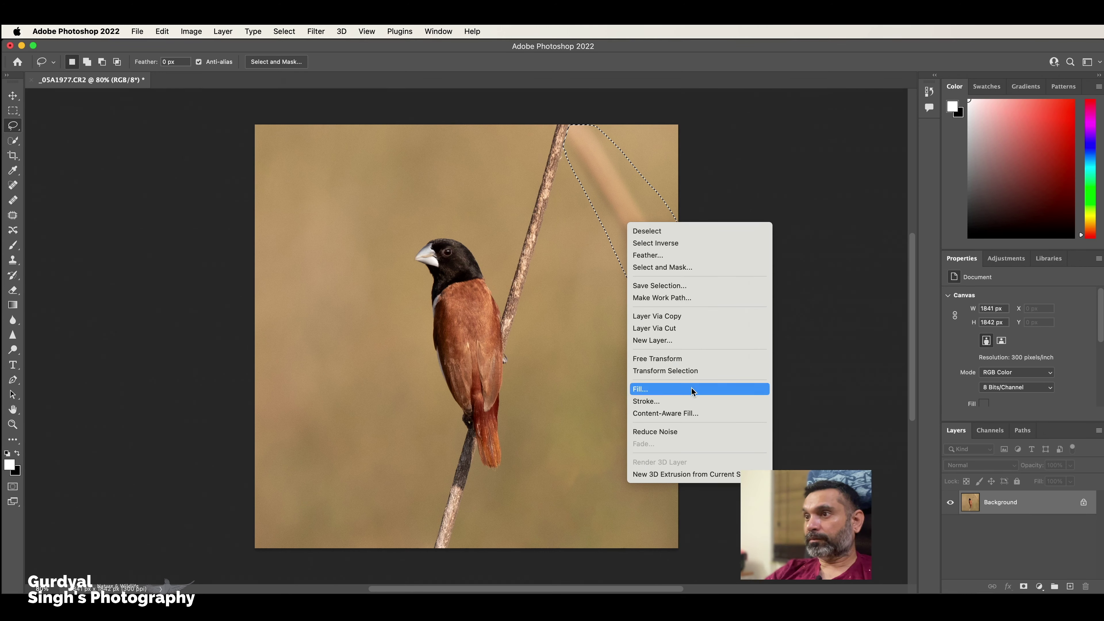
left_click(737, 388)
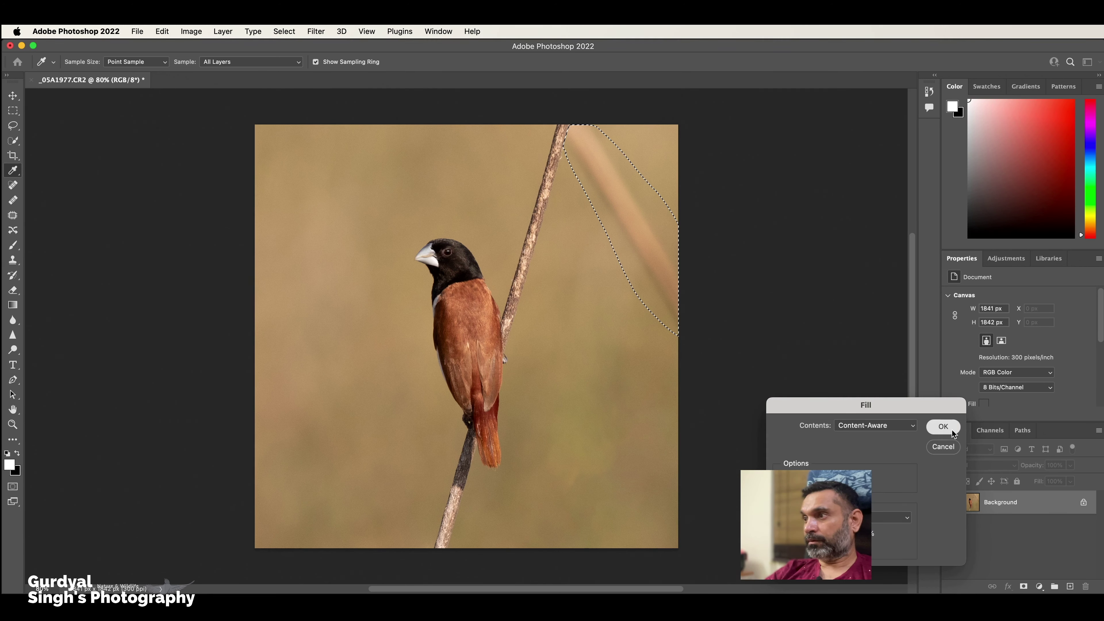
key("Return")
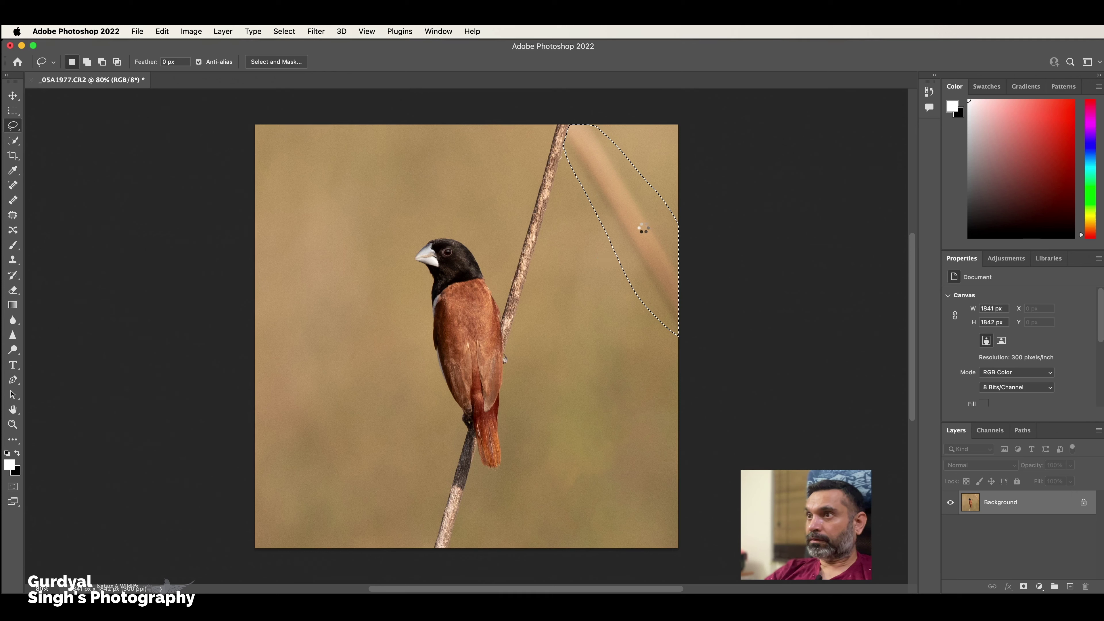
right_click(644, 225)
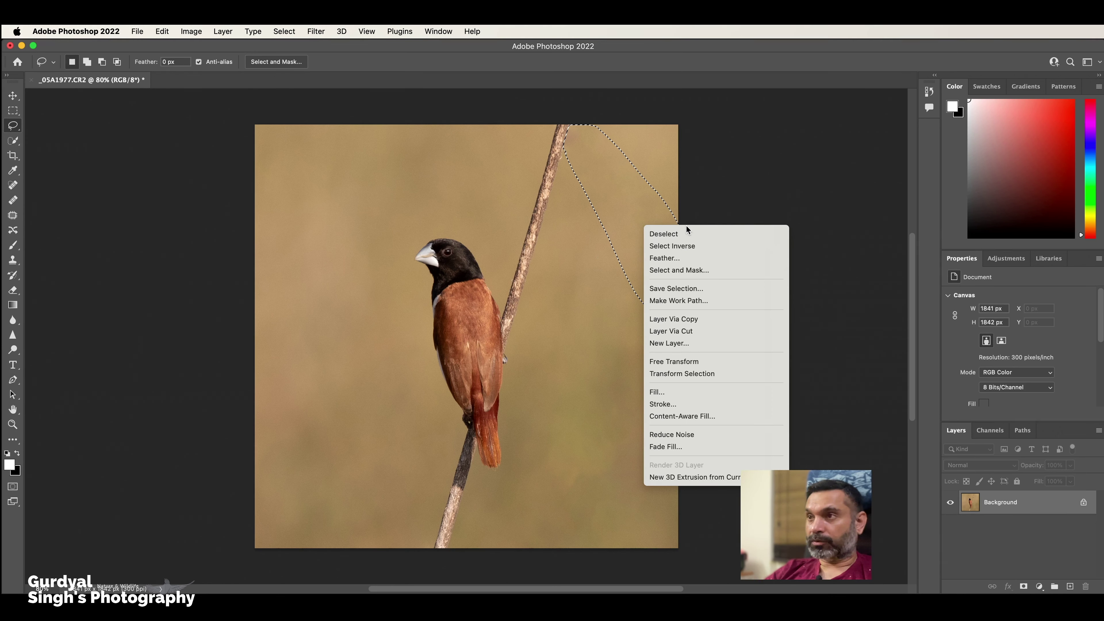
left_click(685, 235)
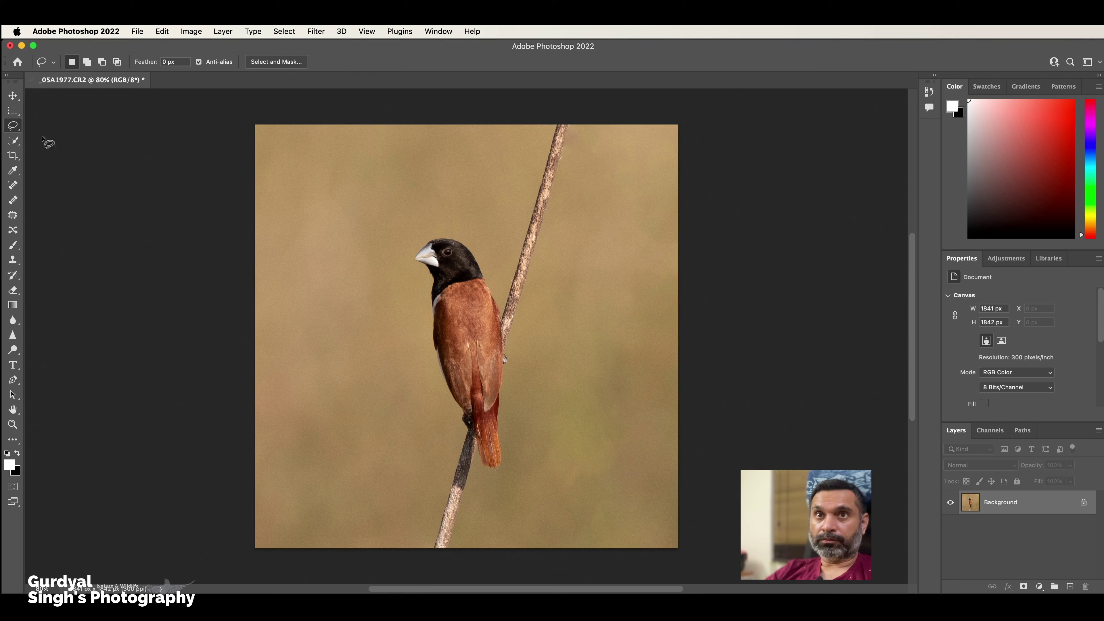
Select the bird with Select Subject and extend the selection along the whole perch using the Quick Selection brush.
left_click(16, 145)
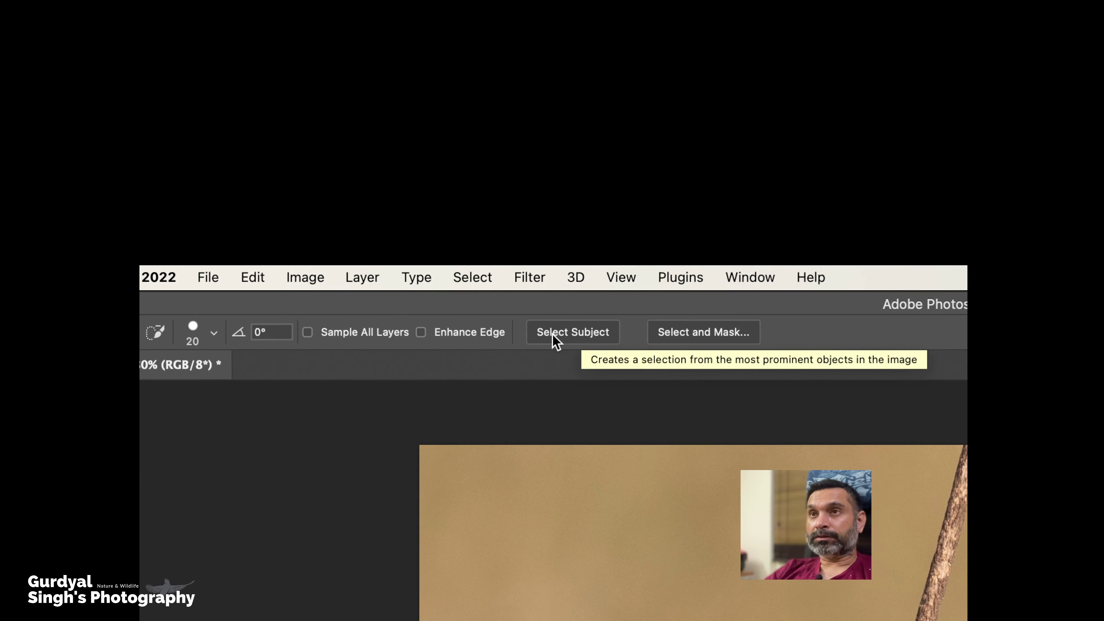
left_click(560, 334)
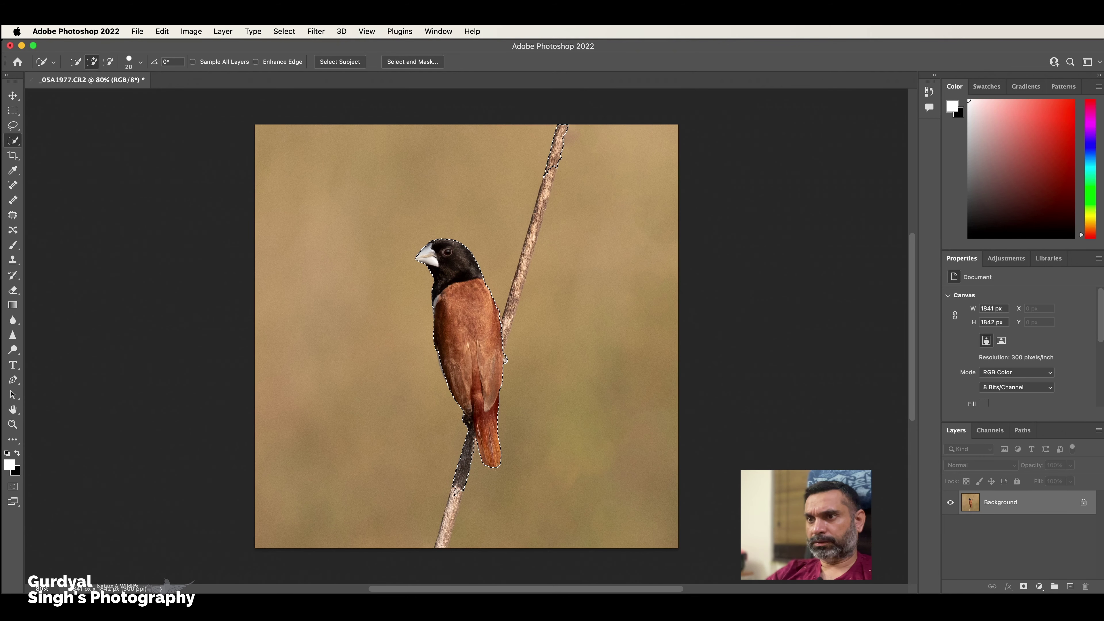
left_click_drag(457, 495, 453, 505)
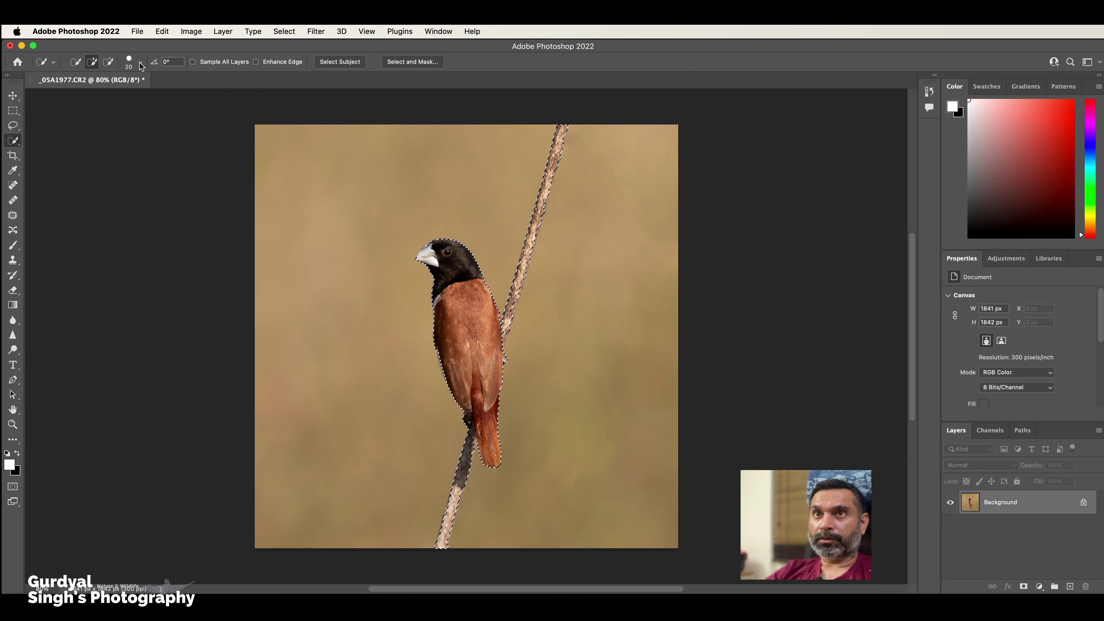
left_click(131, 61)
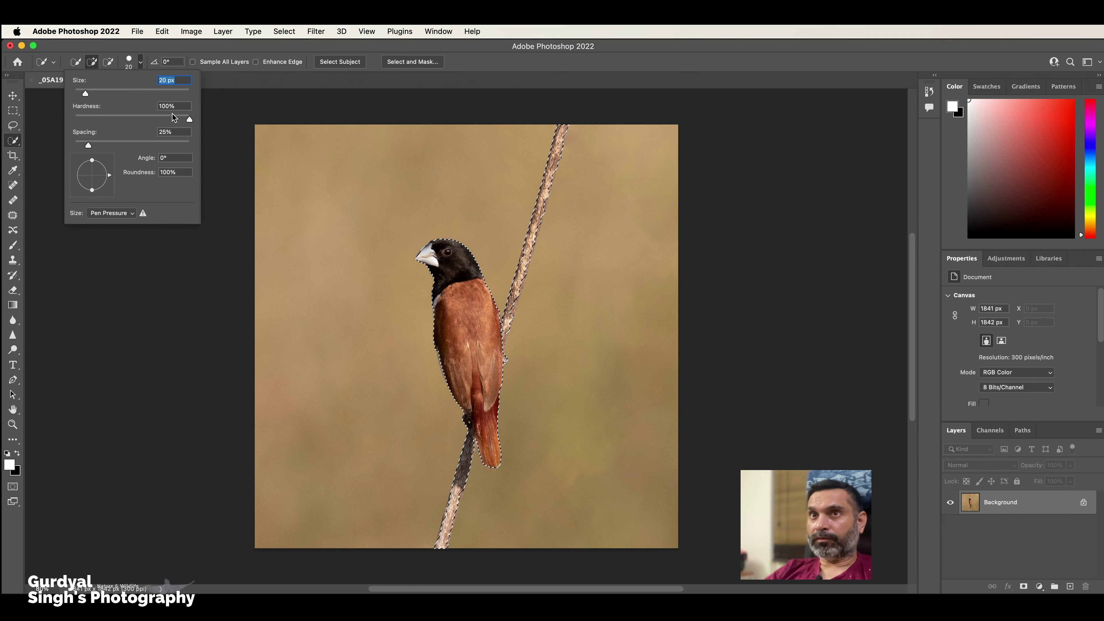
left_click(499, 83)
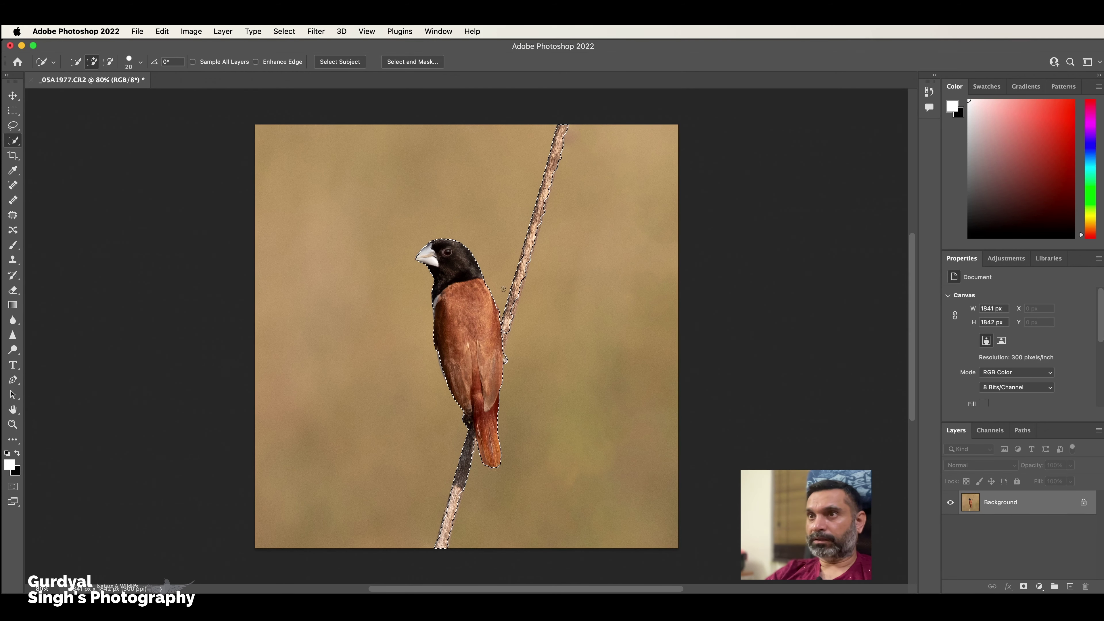
Open the bird and perch selection in Select and Mask, set the refine brush size to 20 px, and accept the mask.
right_click(469, 298)
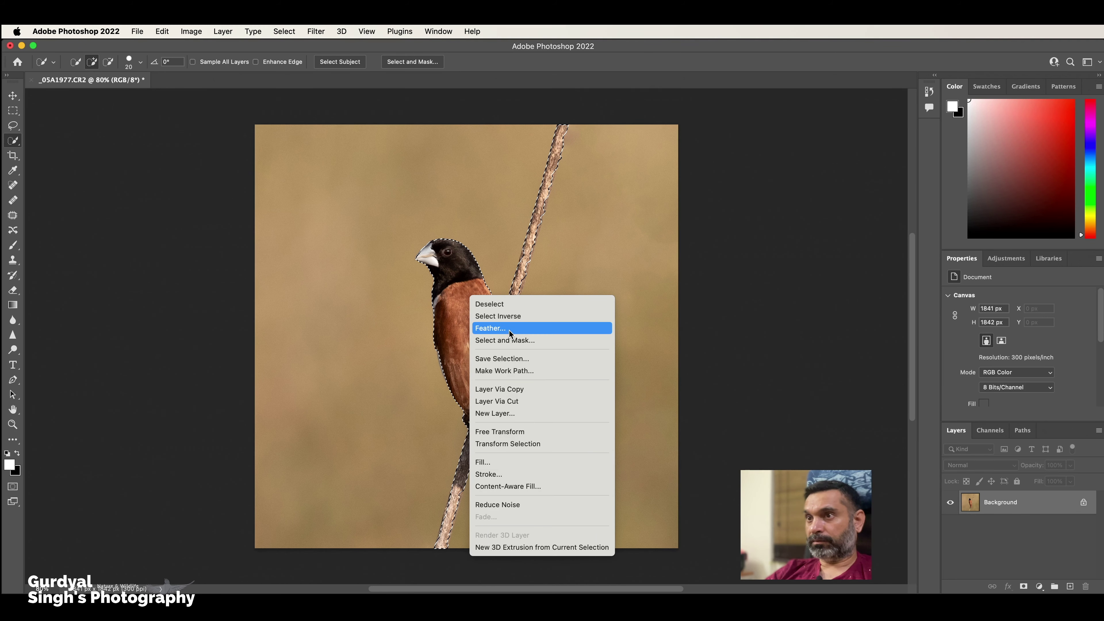
left_click(512, 340)
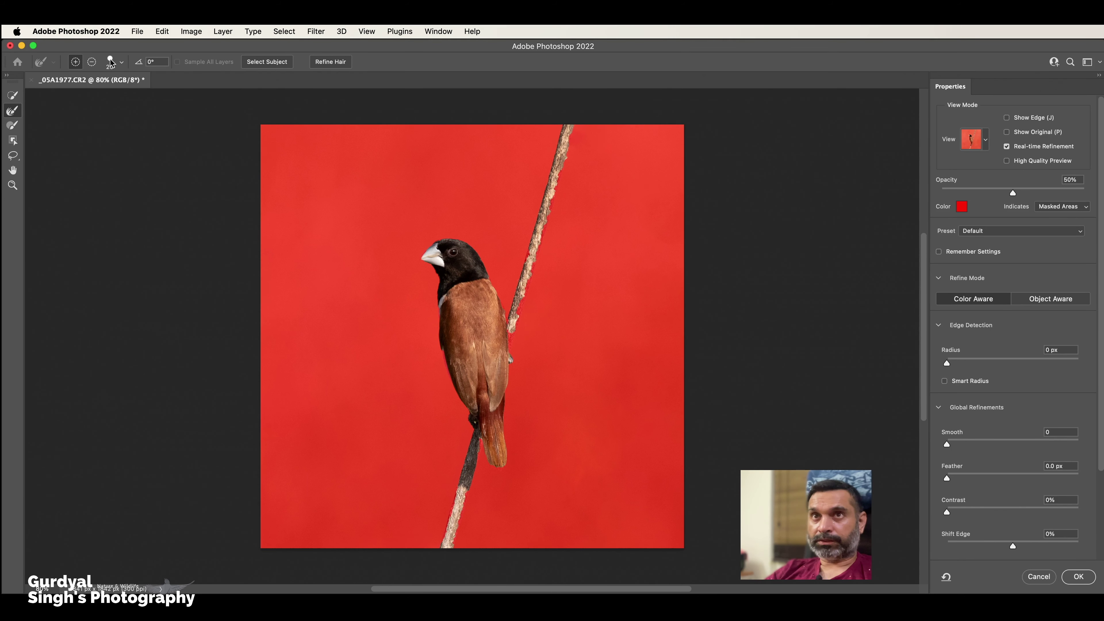
left_click(114, 69)
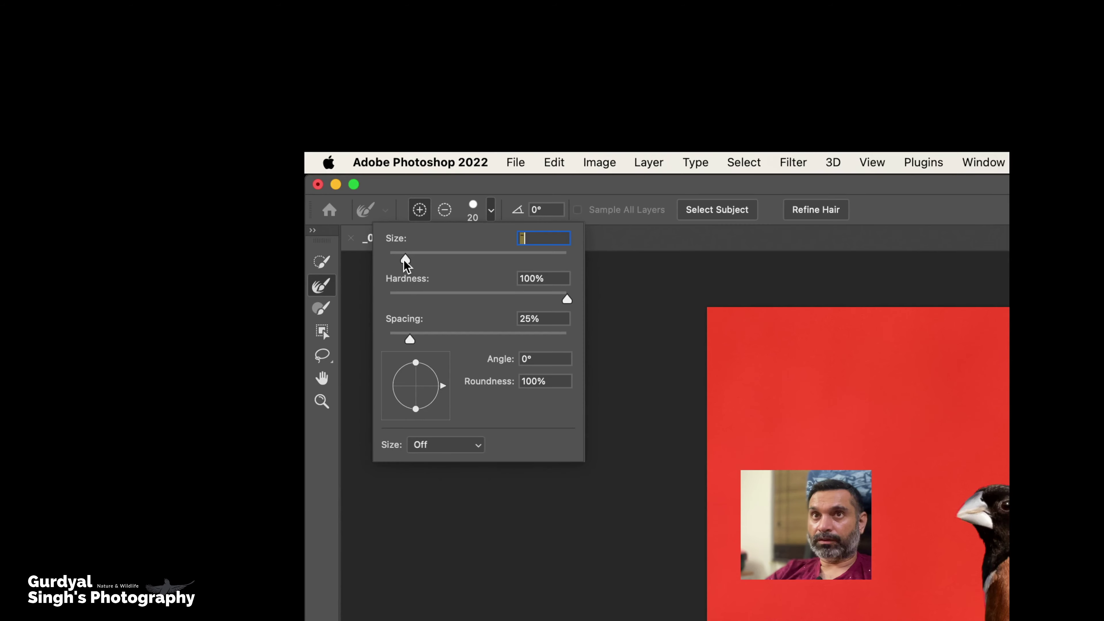
key("BackSpace")
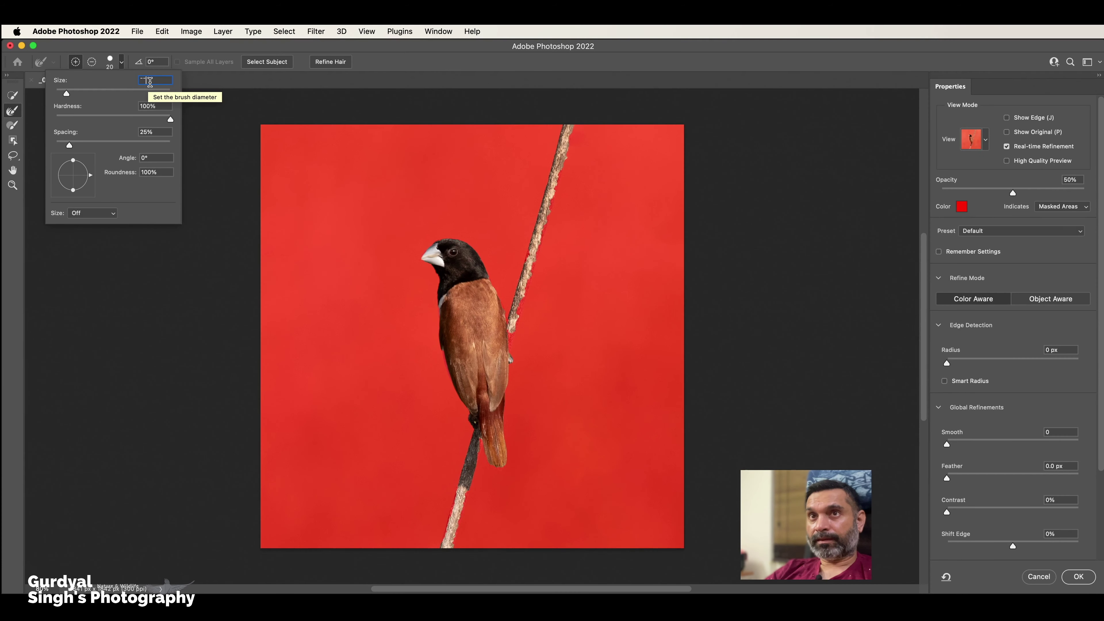
type("20")
key("Return")
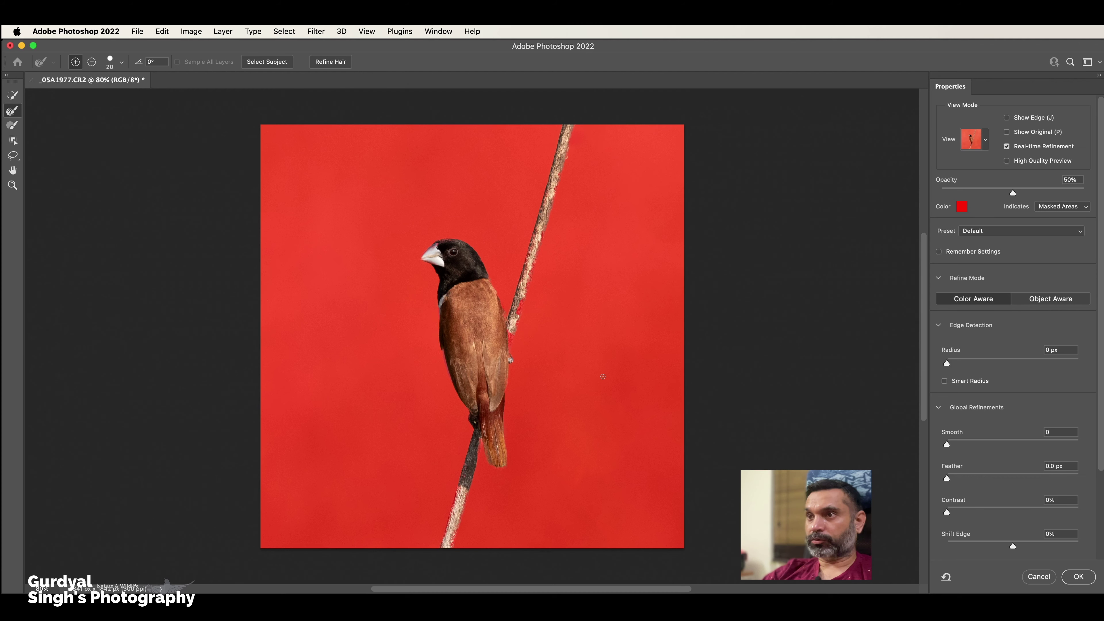
left_click(1079, 577)
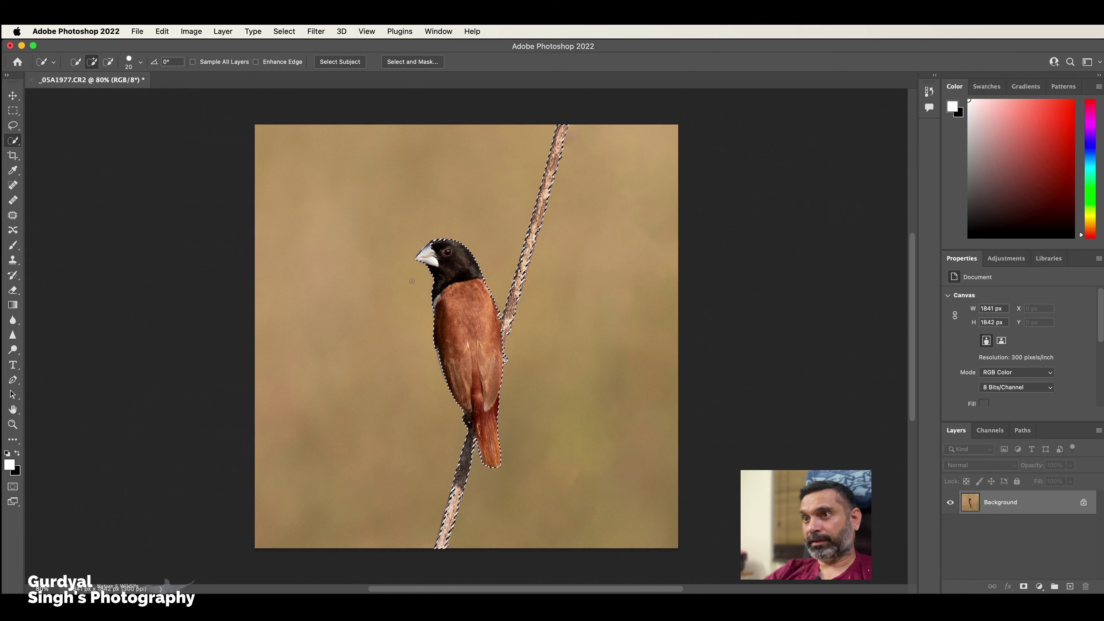
Review the mask edges around the bird and perch once more in Select and Mask.
right_click(441, 304)
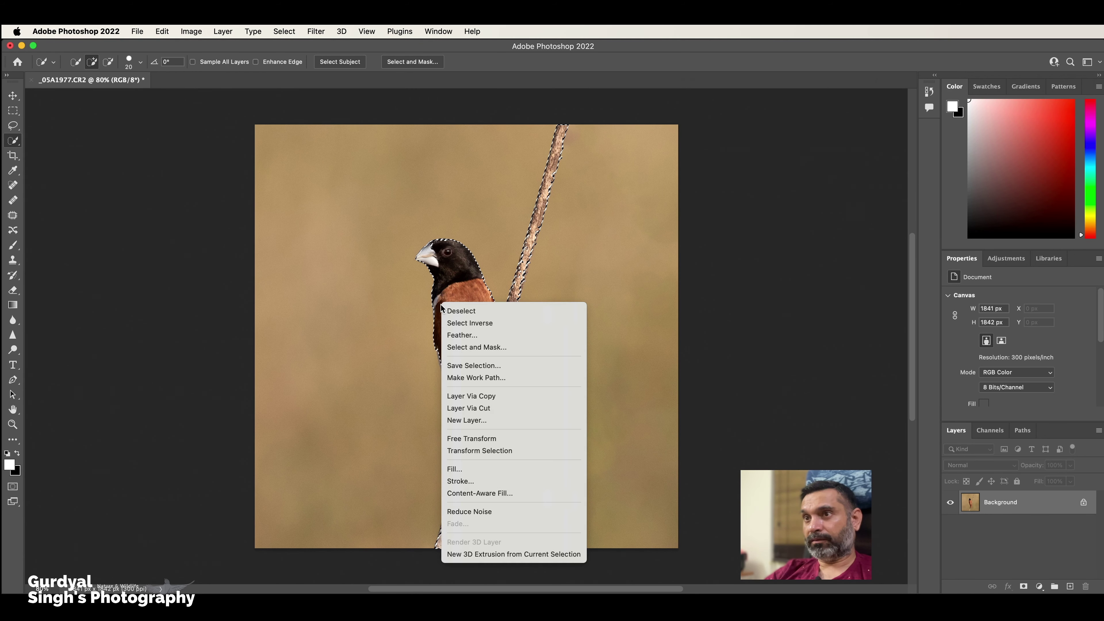
left_click(498, 348)
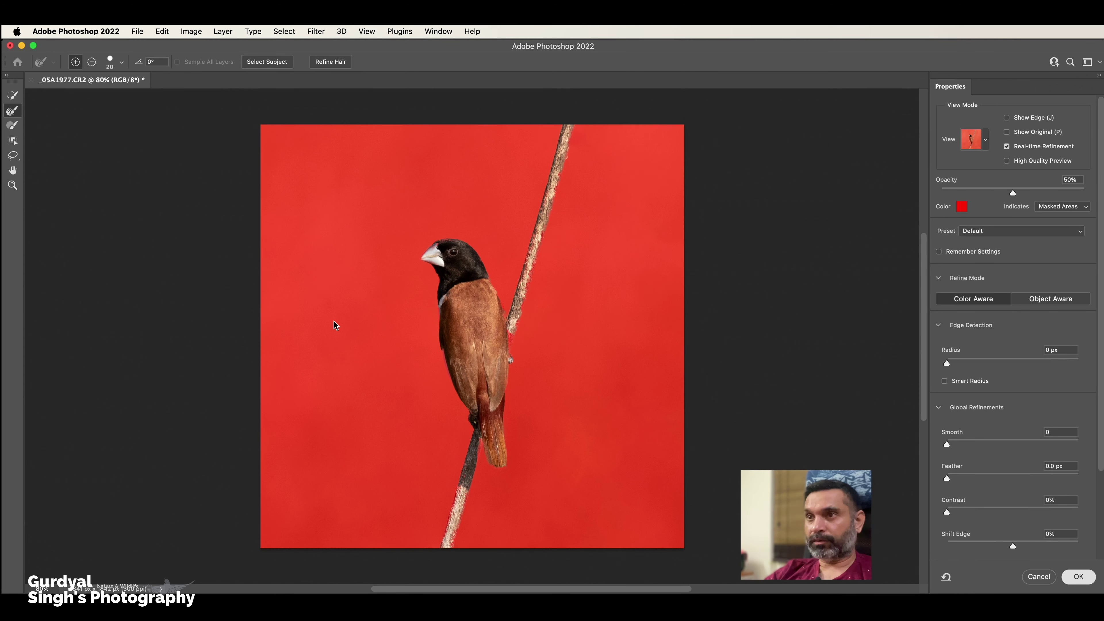
key("Return")
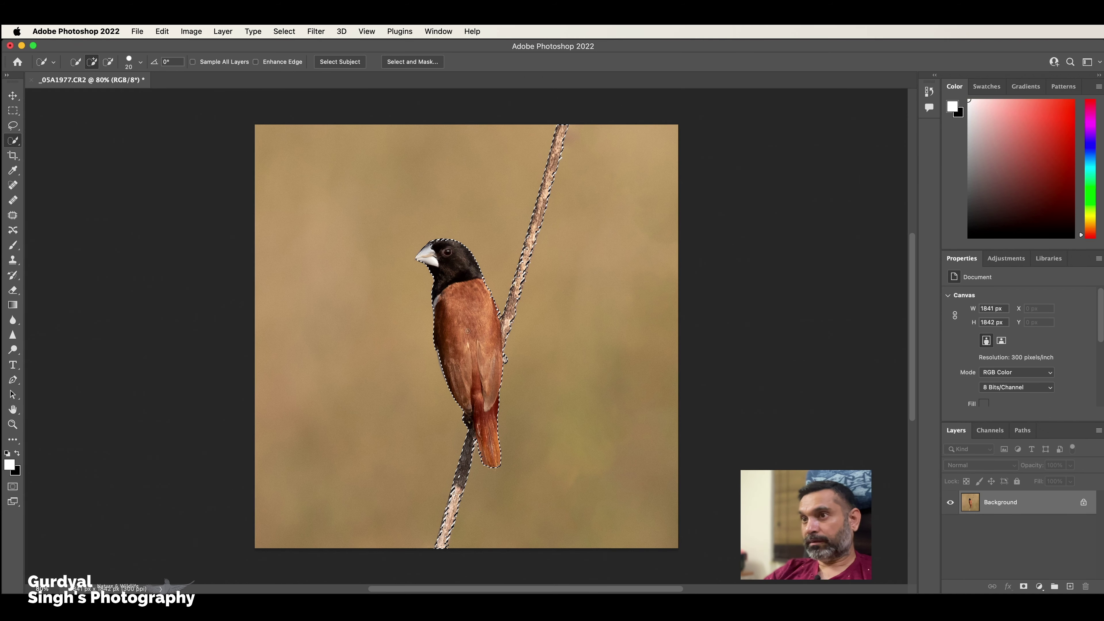
Reopen the bird and perch selection in Select and Mask, inspect the overlay, and accept the mask.
right_click(502, 332)
left_click(547, 375)
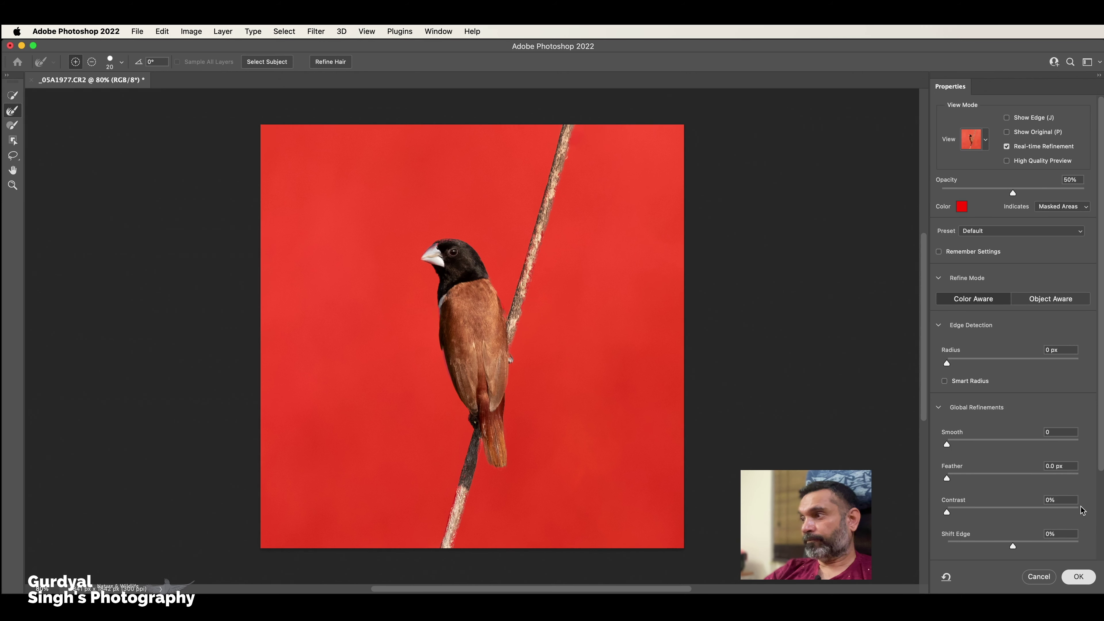
key("Return")
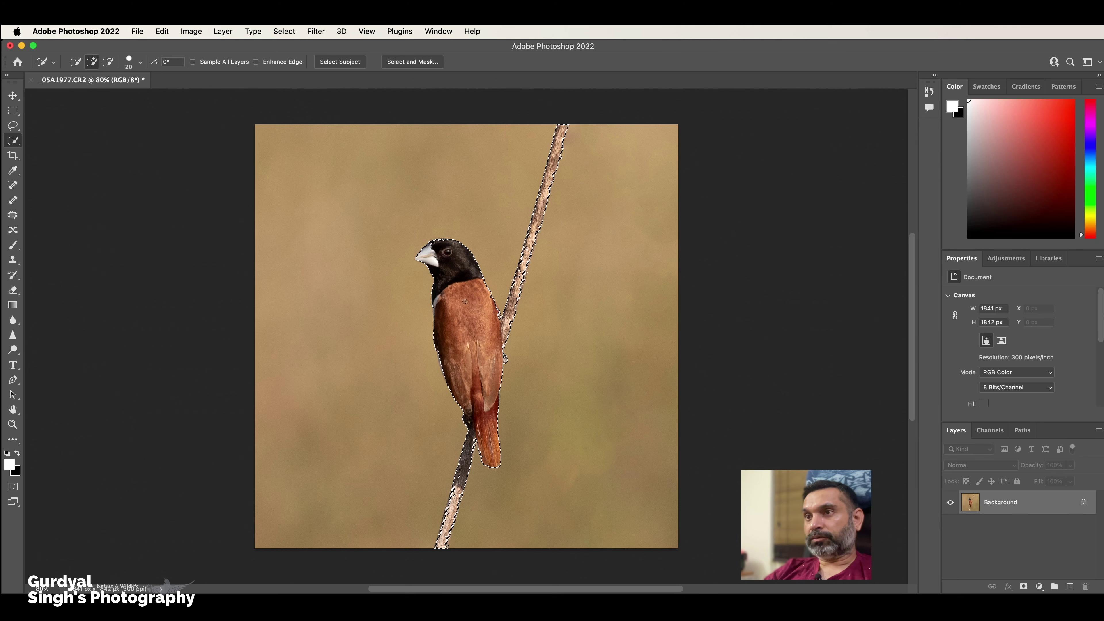
Copy the inverse of the bird and perch selection to a new layer and check the cutout by briefly hiding the Background layer.
right_click(462, 291)
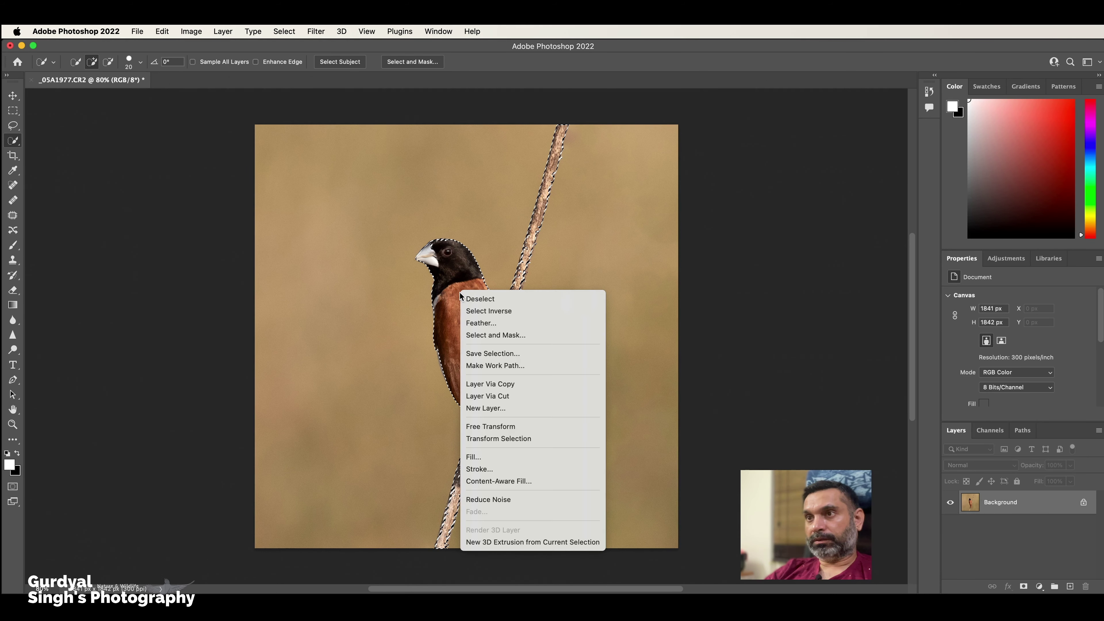
left_click(496, 311)
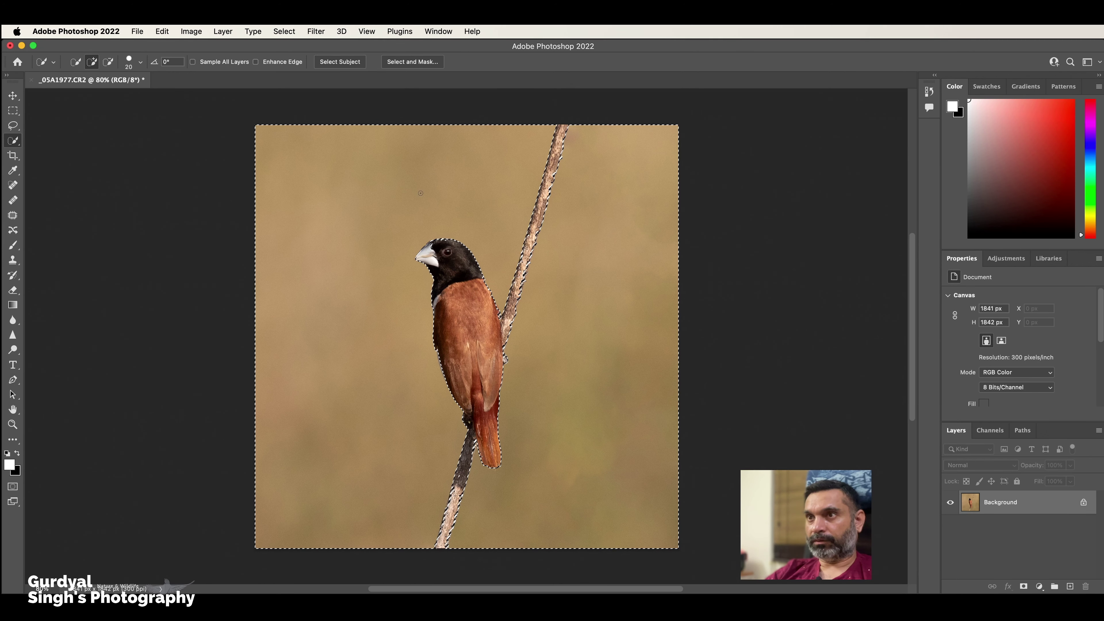
right_click(575, 280)
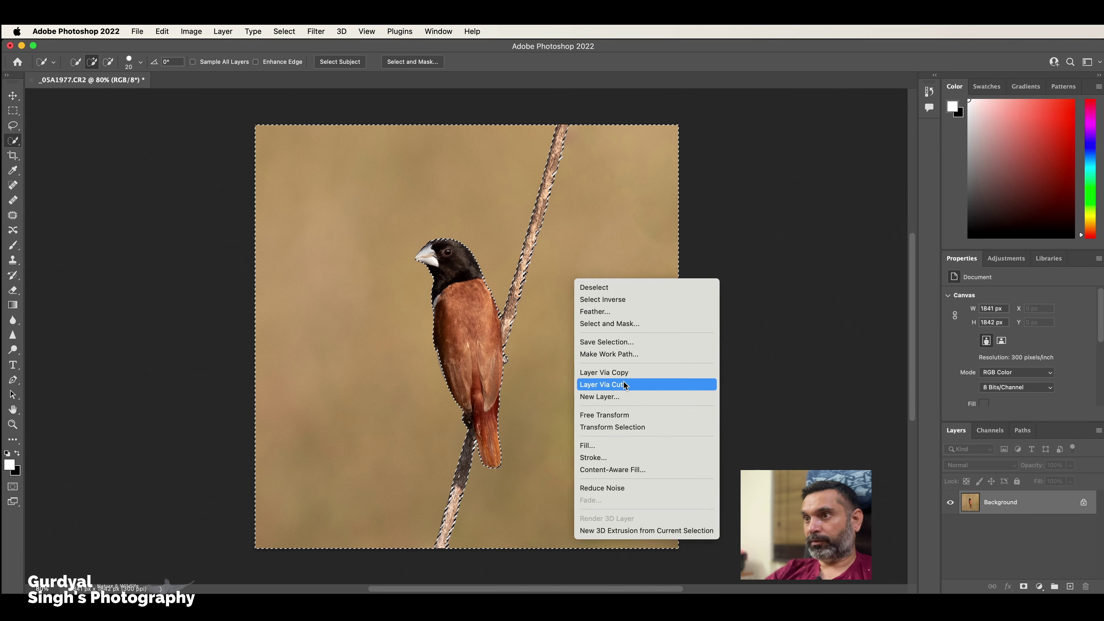
left_click(624, 372)
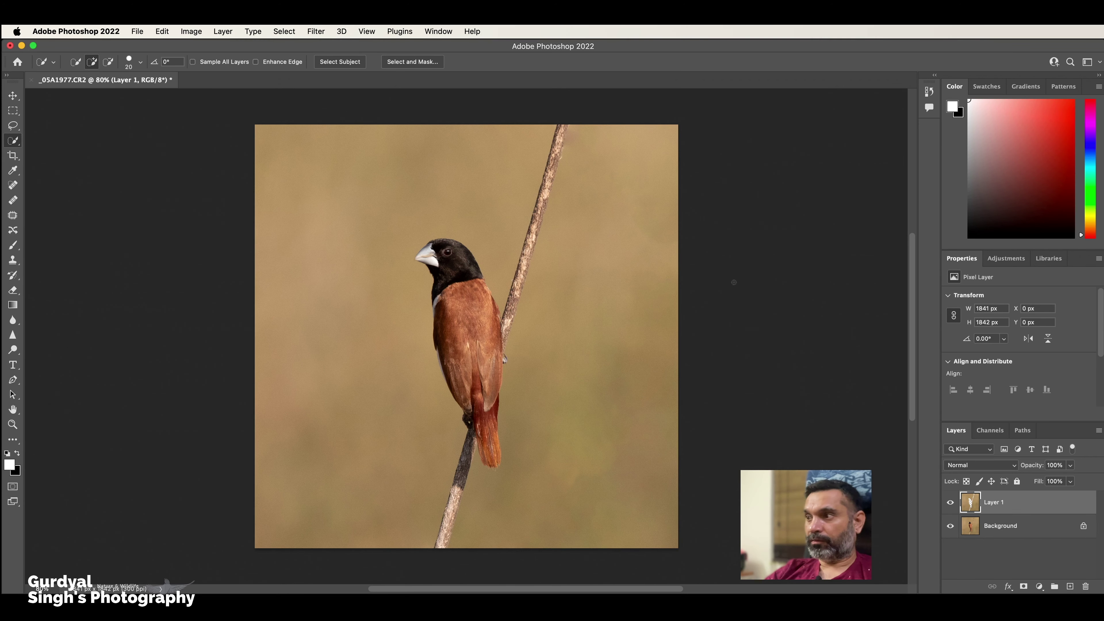
left_click(949, 526)
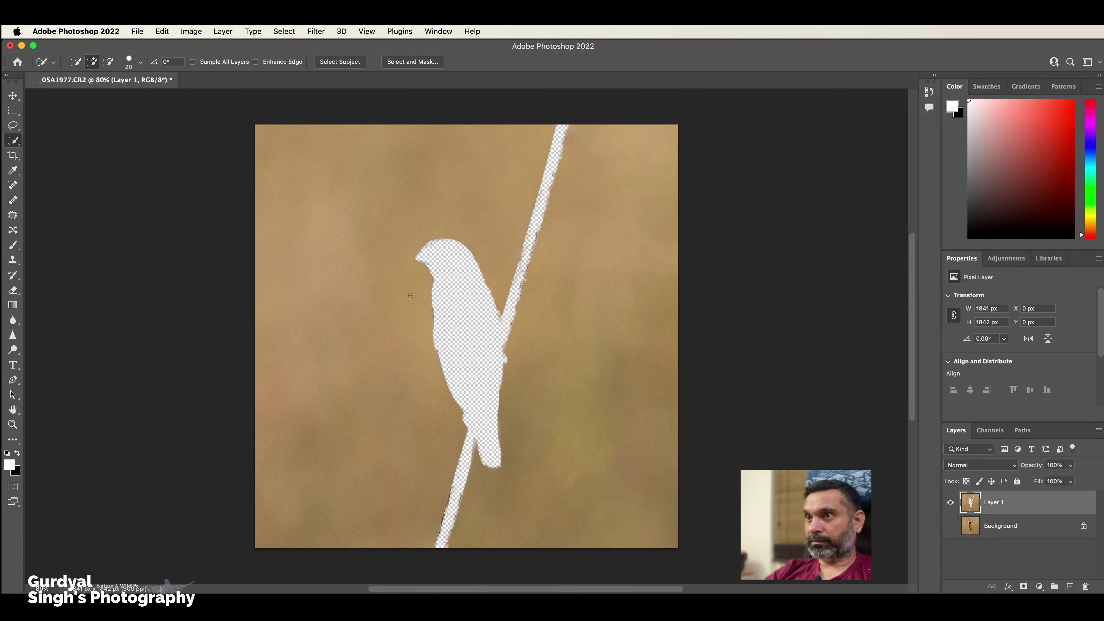
left_click(950, 526)
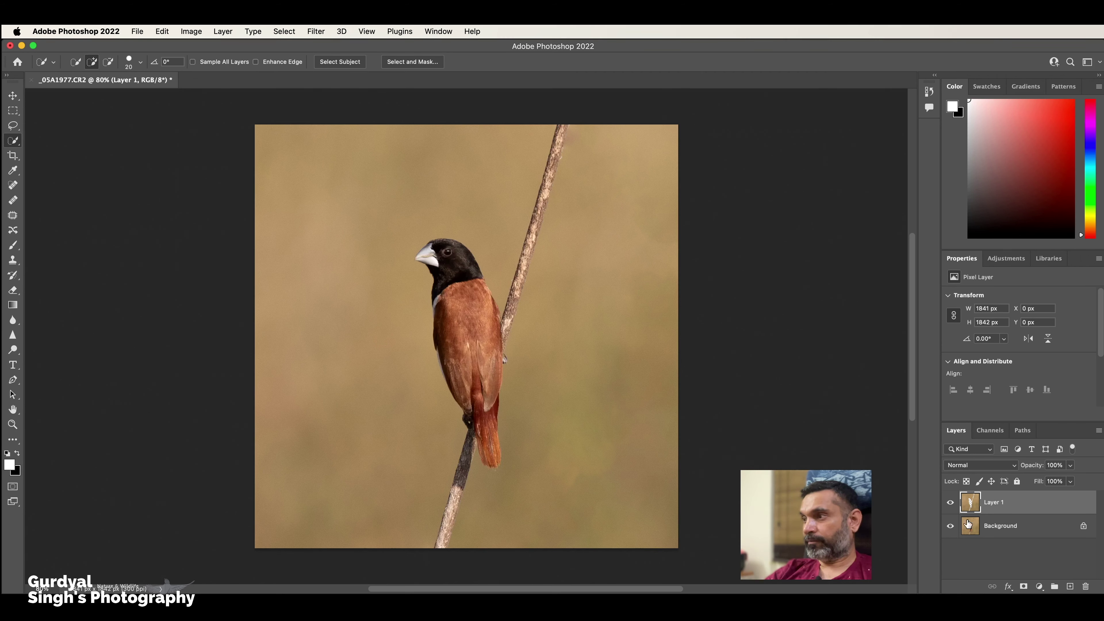
Rename the copied background layer as BG and convert the locked Background into a layer named Bird.
double_click(995, 503)
type("BG")
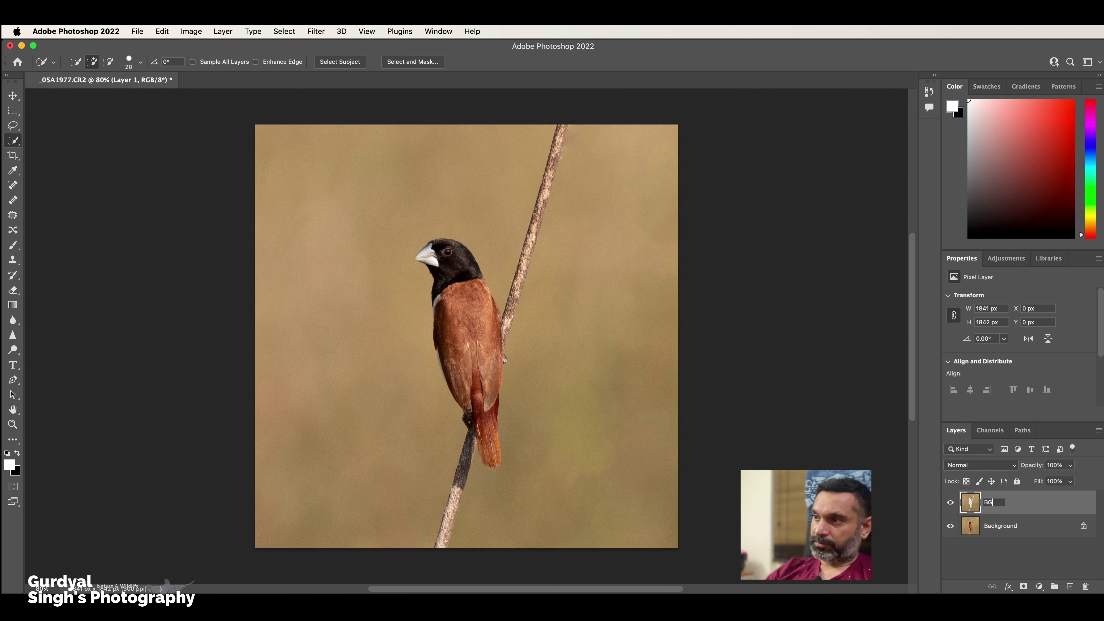
key("Return")
double_click(1008, 526)
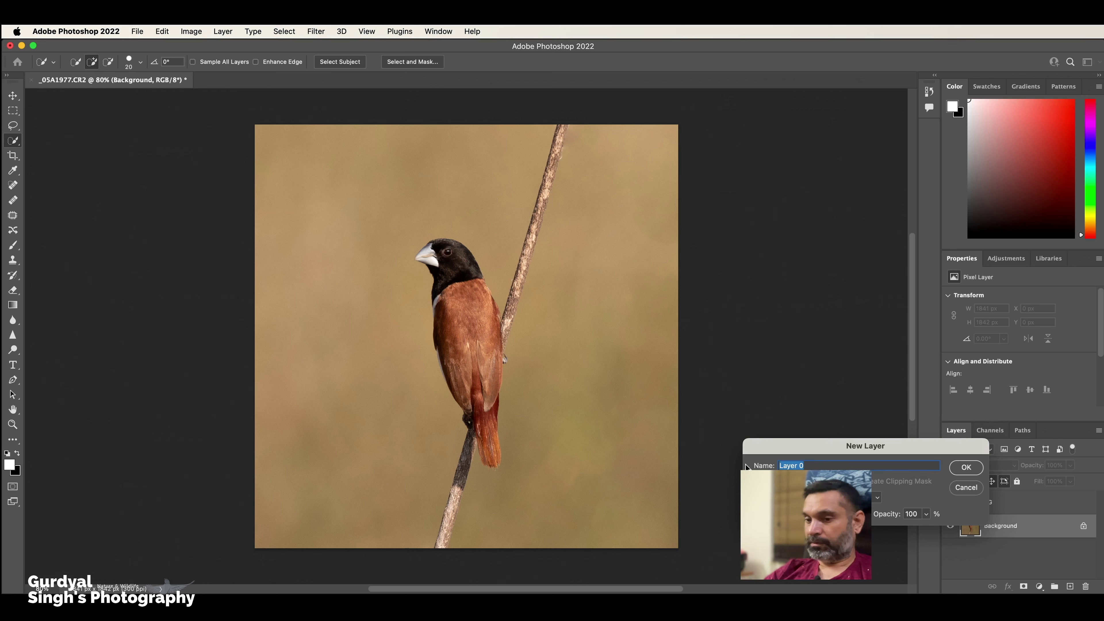
type("Bird")
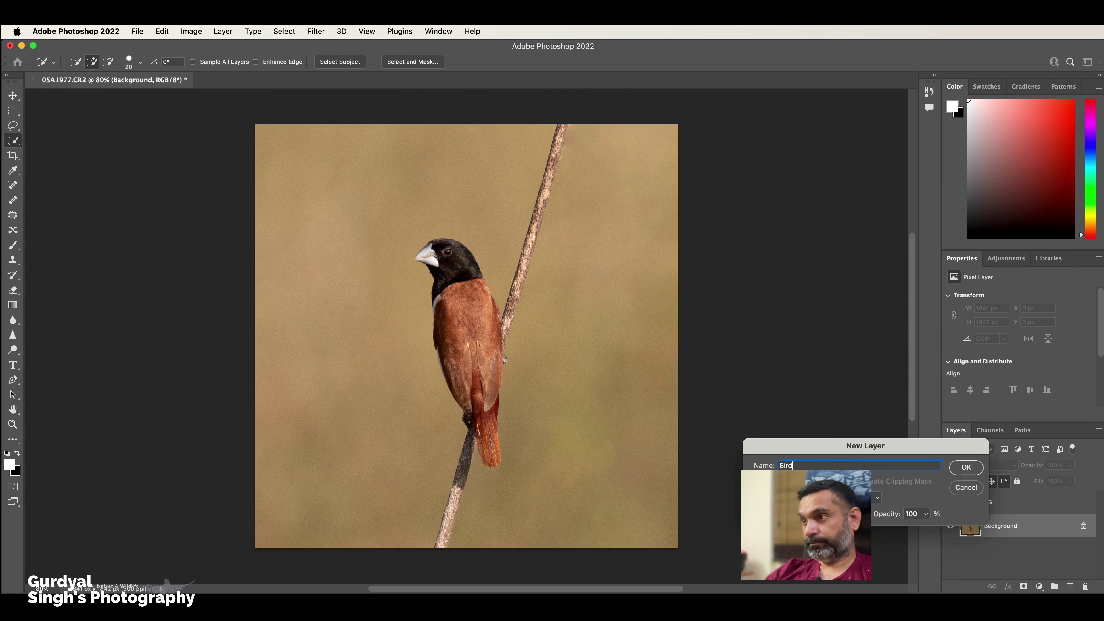
key("Return")
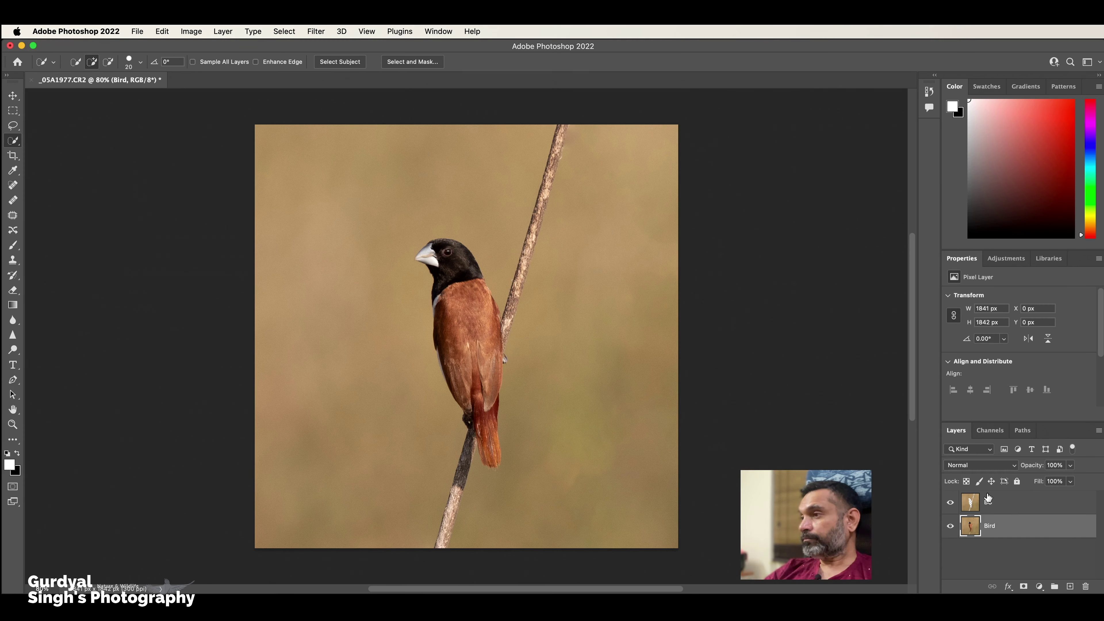
Apply a Levels adjustment to the BG layer with input black 17, midtones 1.16, and white 222.
left_click(1004, 508)
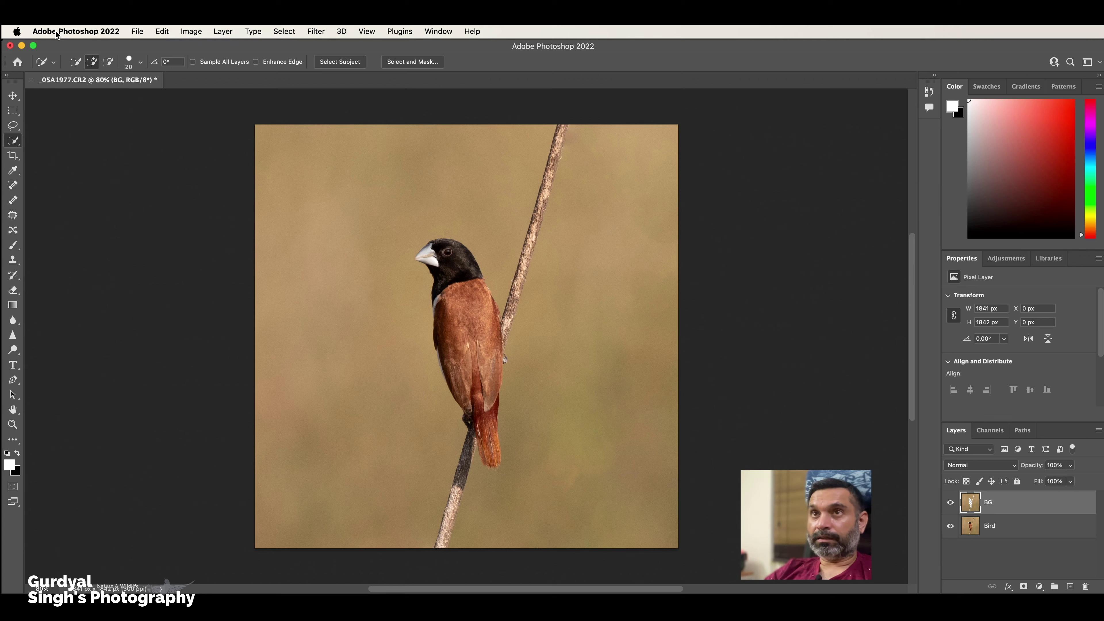
left_click(191, 32)
mouse_move(211, 69)
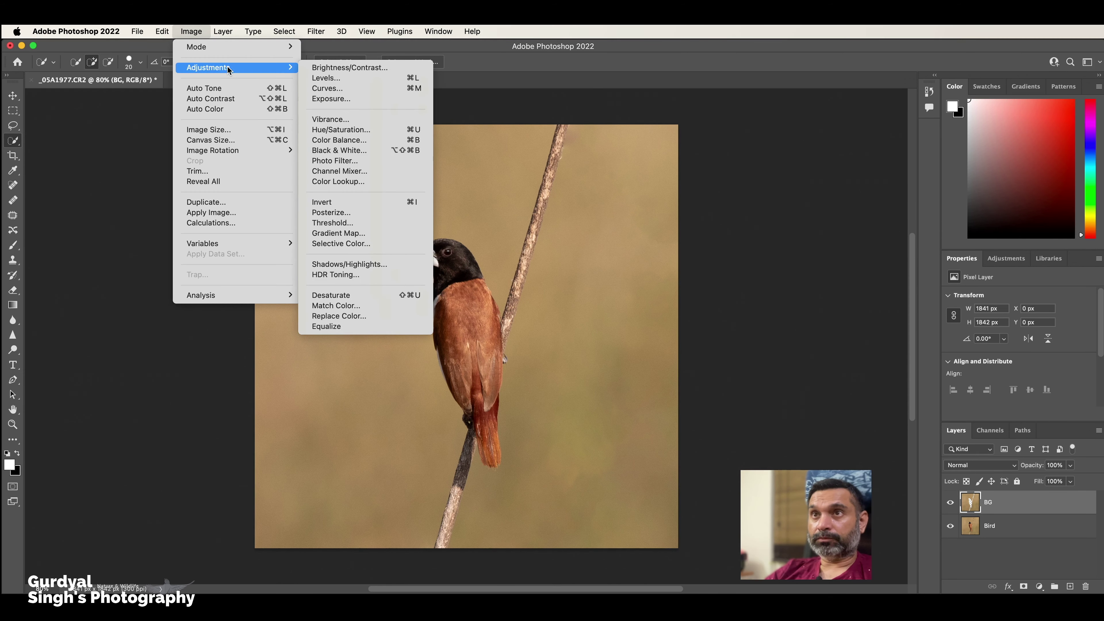
left_click(343, 66)
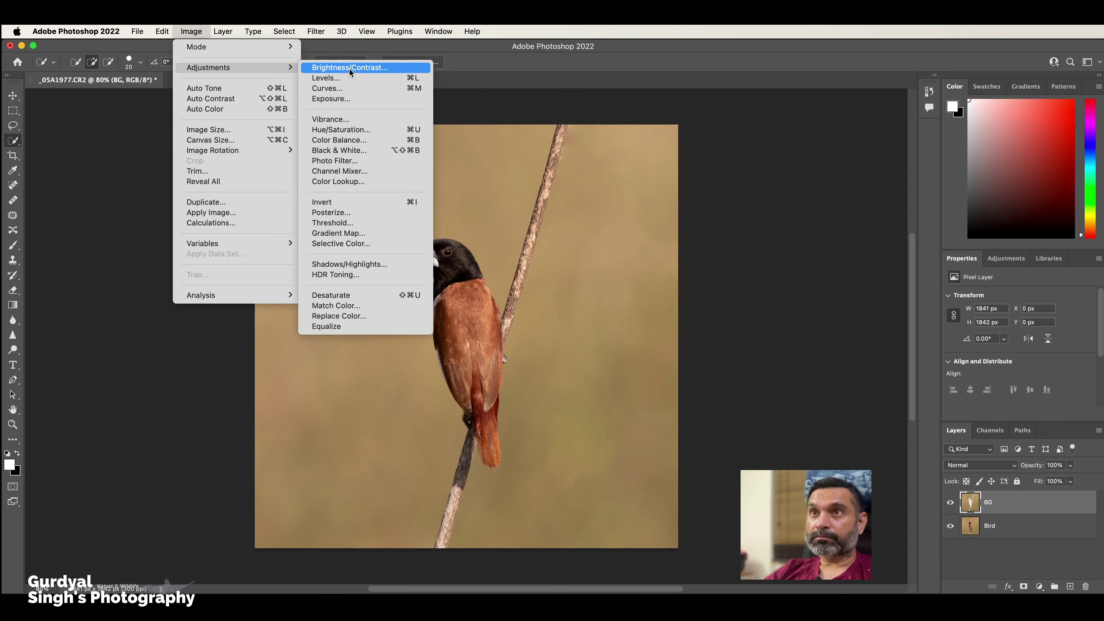
left_click(341, 78)
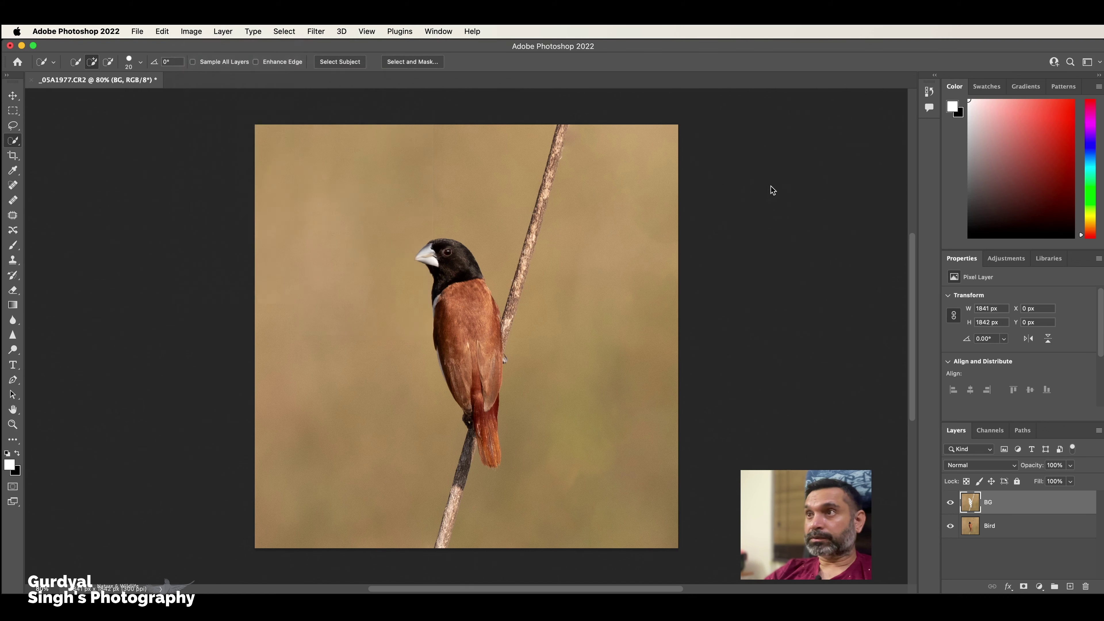
left_click_drag(813, 298, 806, 300)
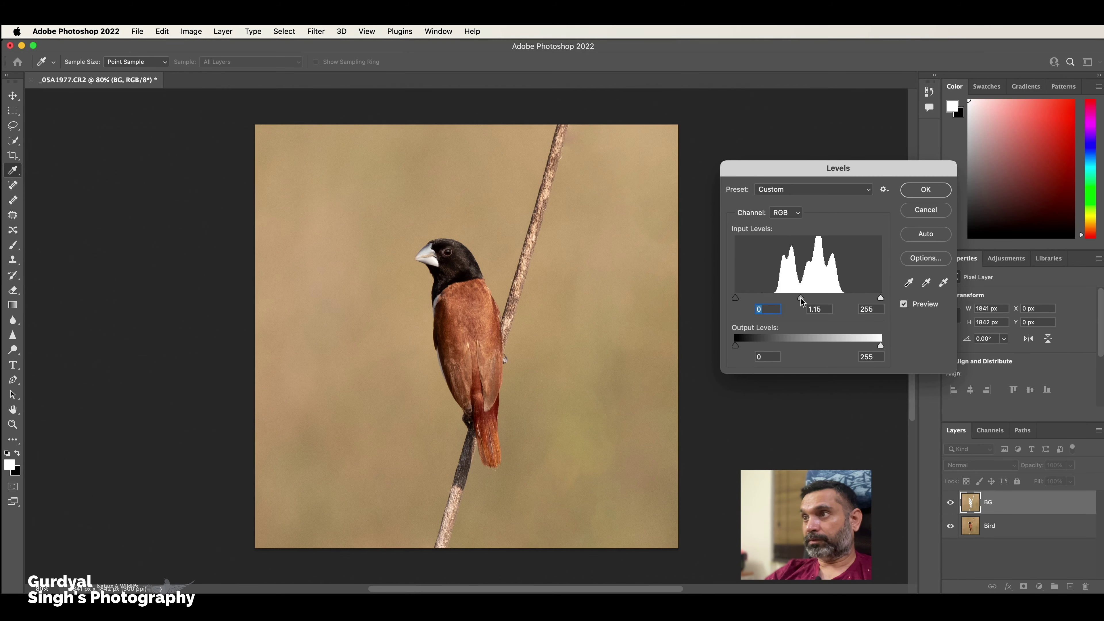
key("Tab")
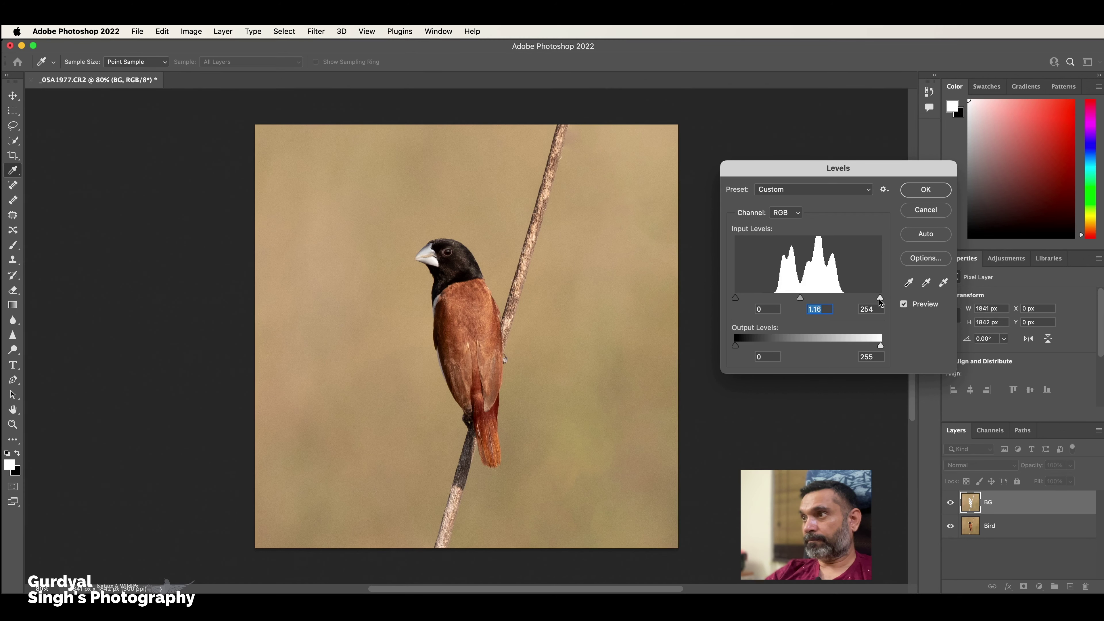
left_click_drag(879, 299, 864, 298)
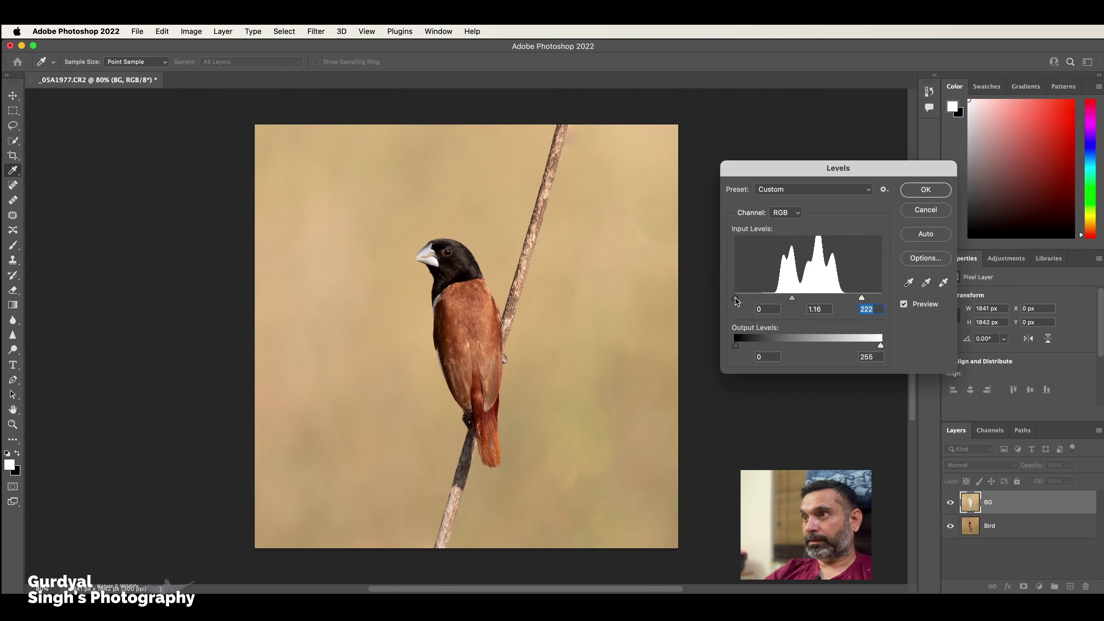
left_click_drag(736, 299, 746, 300)
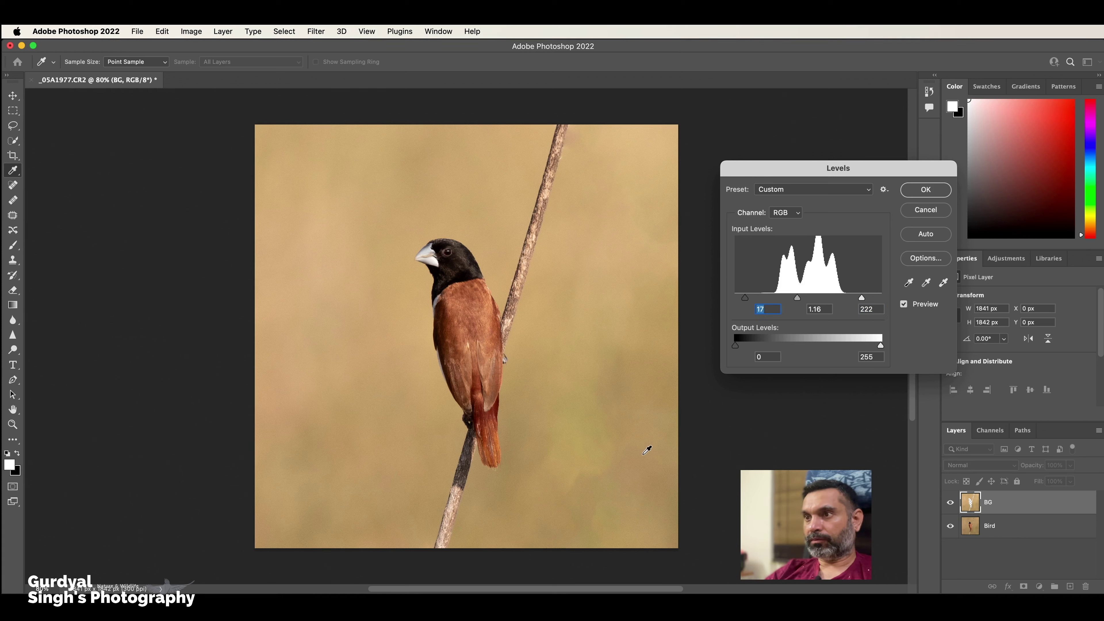
left_click(928, 194)
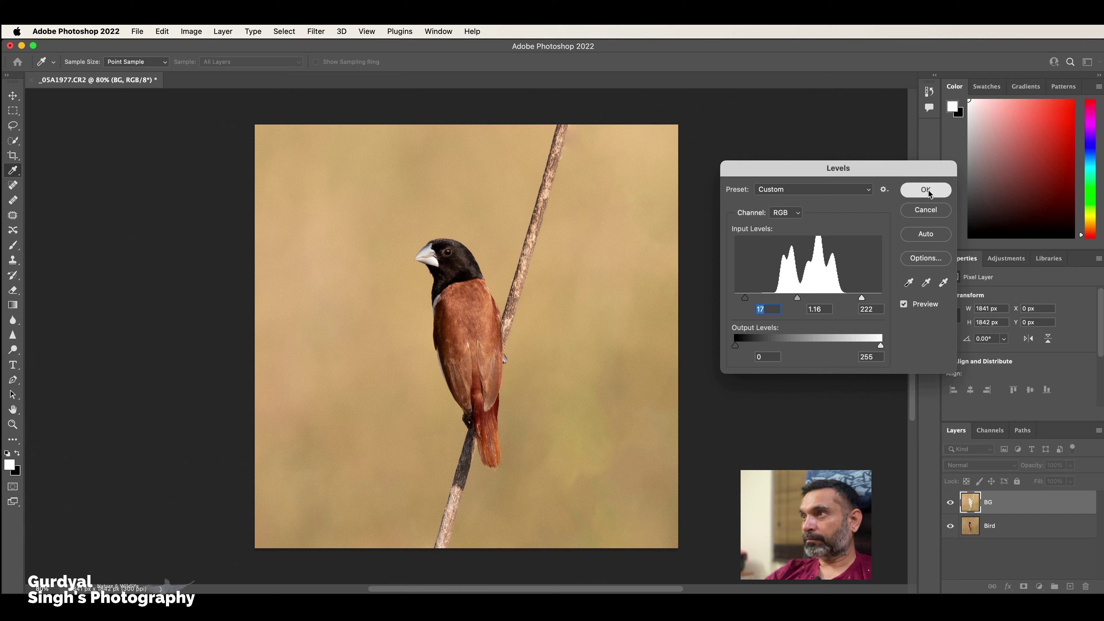
key("w")
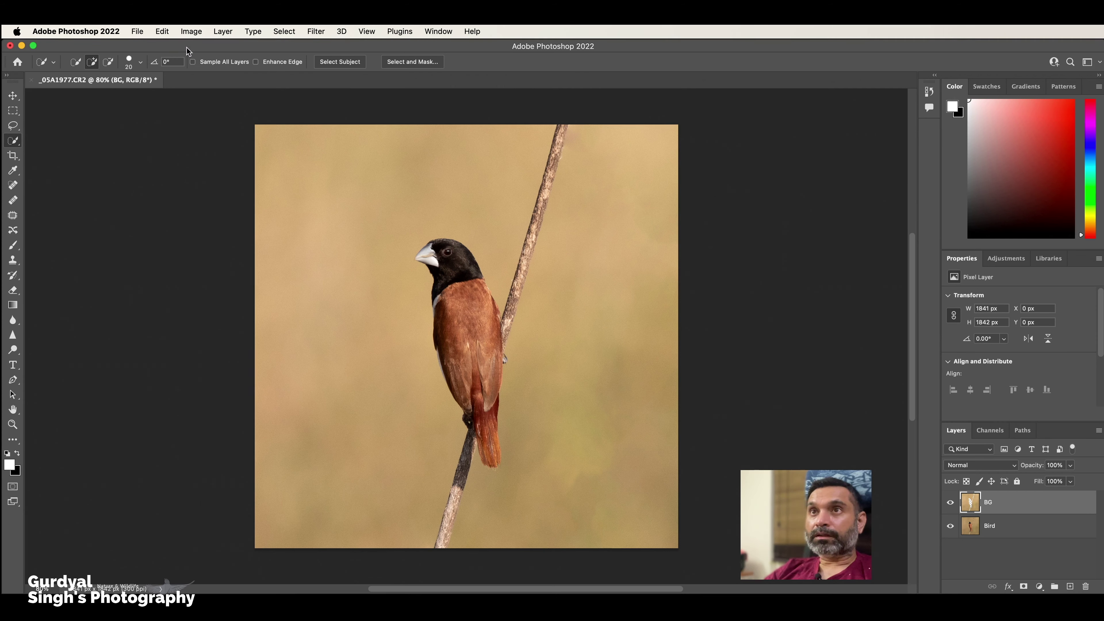
Apply Reduce Noise to the BG layer with Preserve Details at 35% and Reduce Color Noise at 20%.
left_click(312, 33)
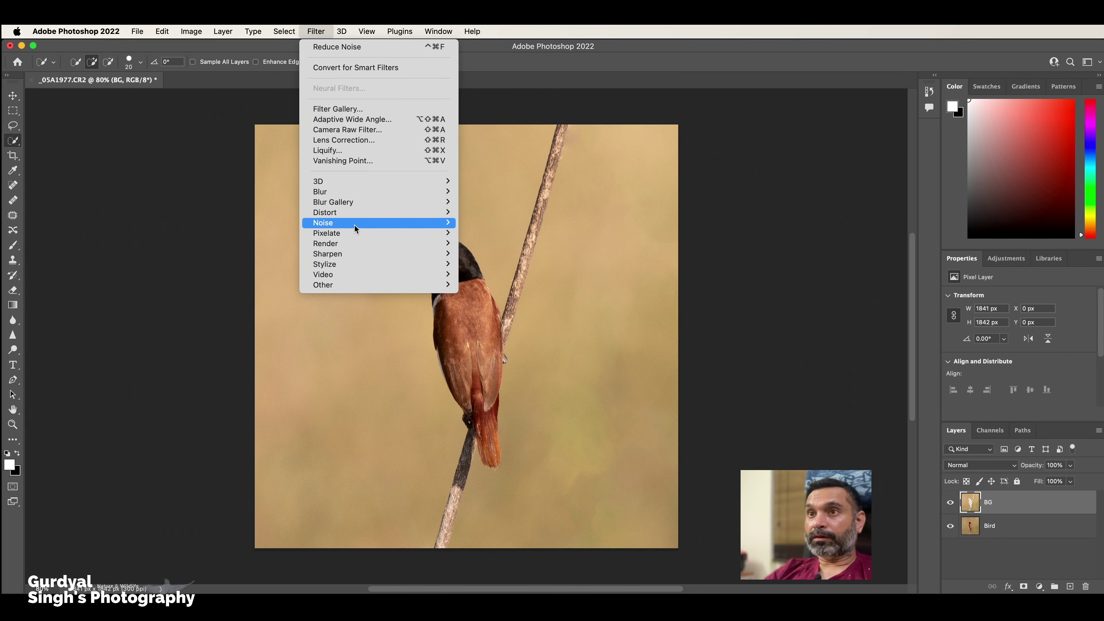
mouse_move(432, 223)
left_click(514, 264)
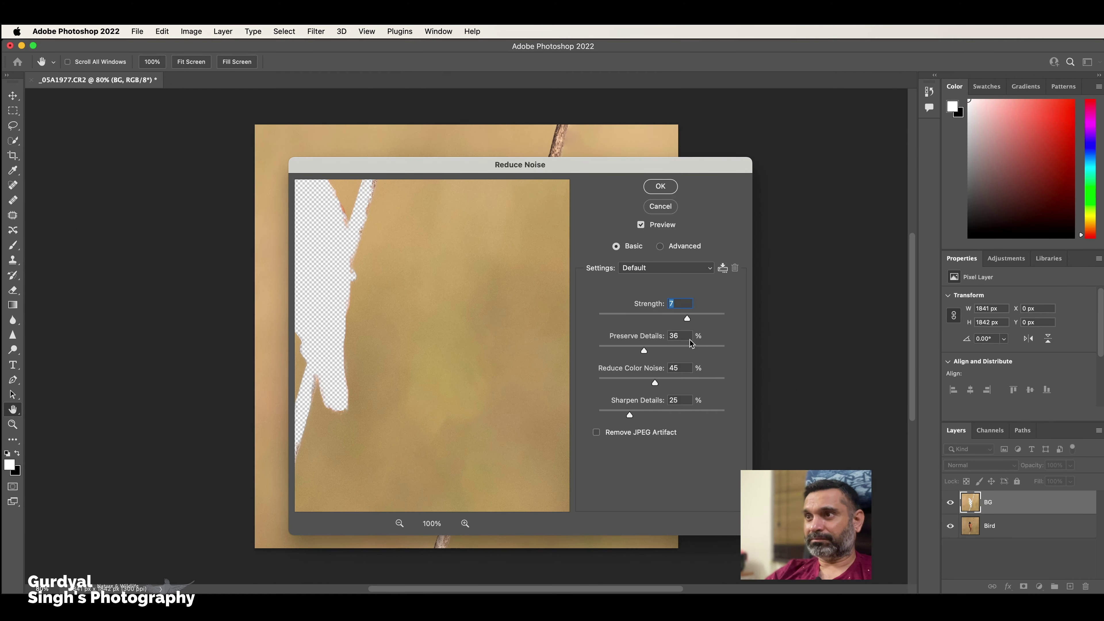
left_click(680, 335)
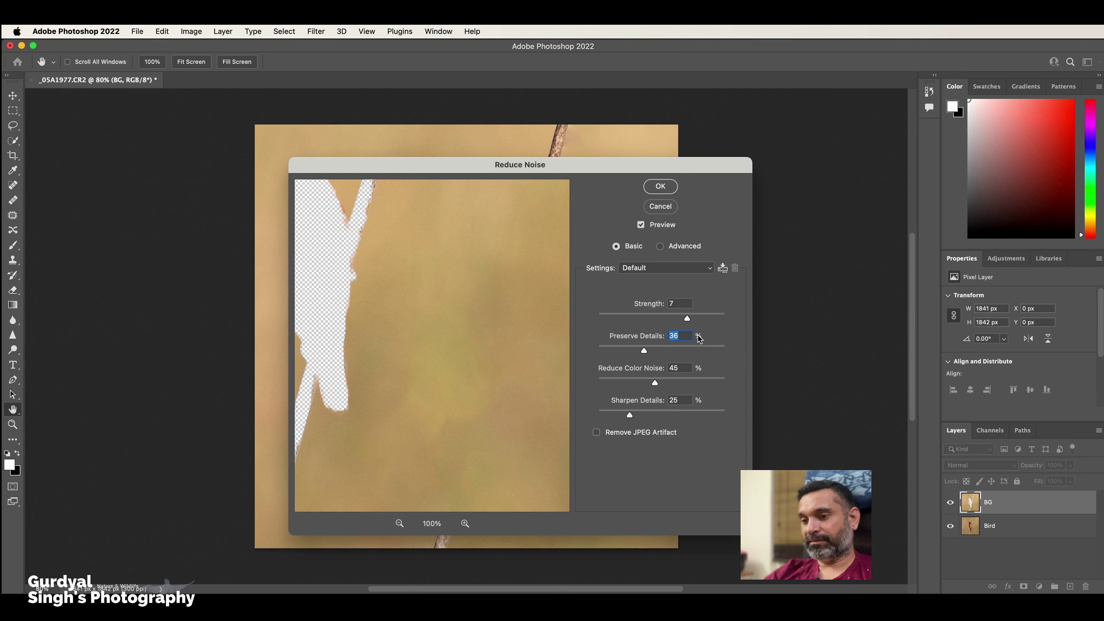
type("35")
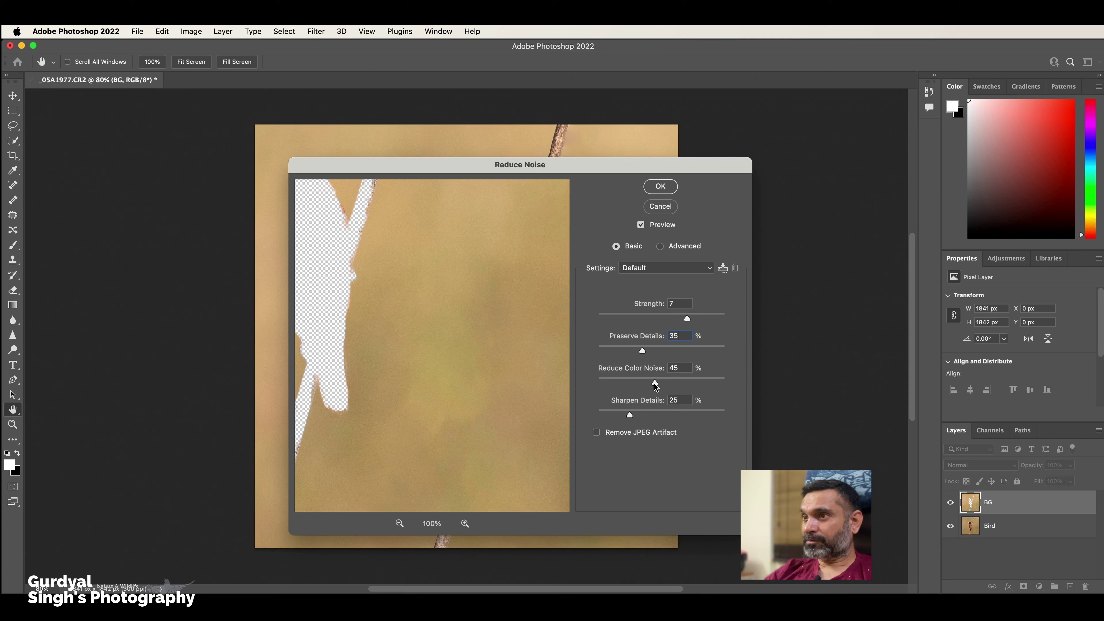
left_click_drag(655, 383, 624, 383)
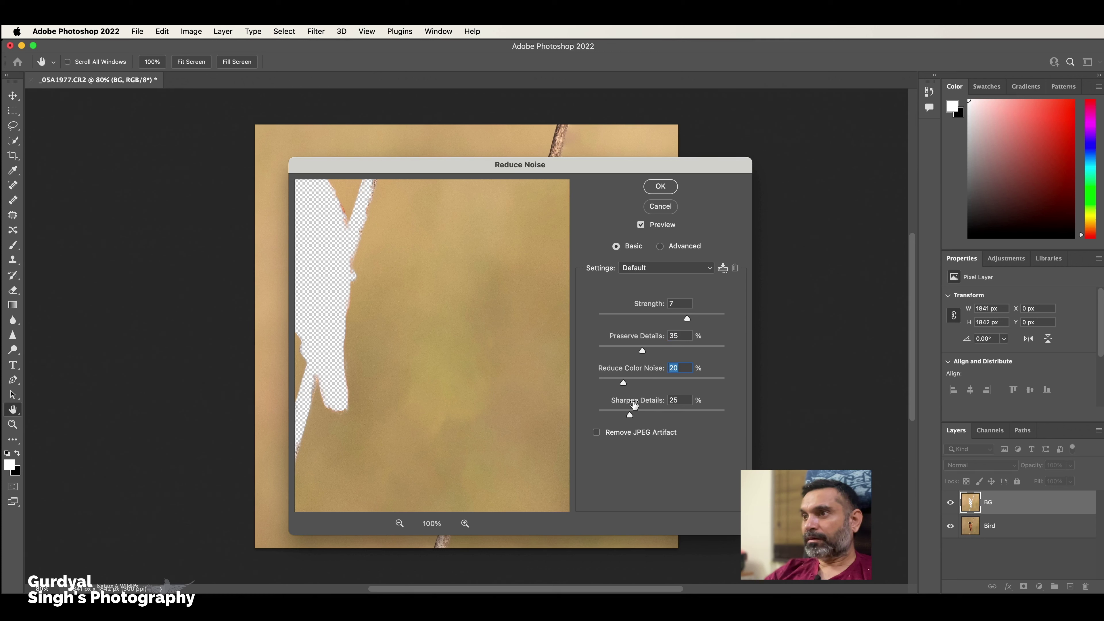
left_click(661, 186)
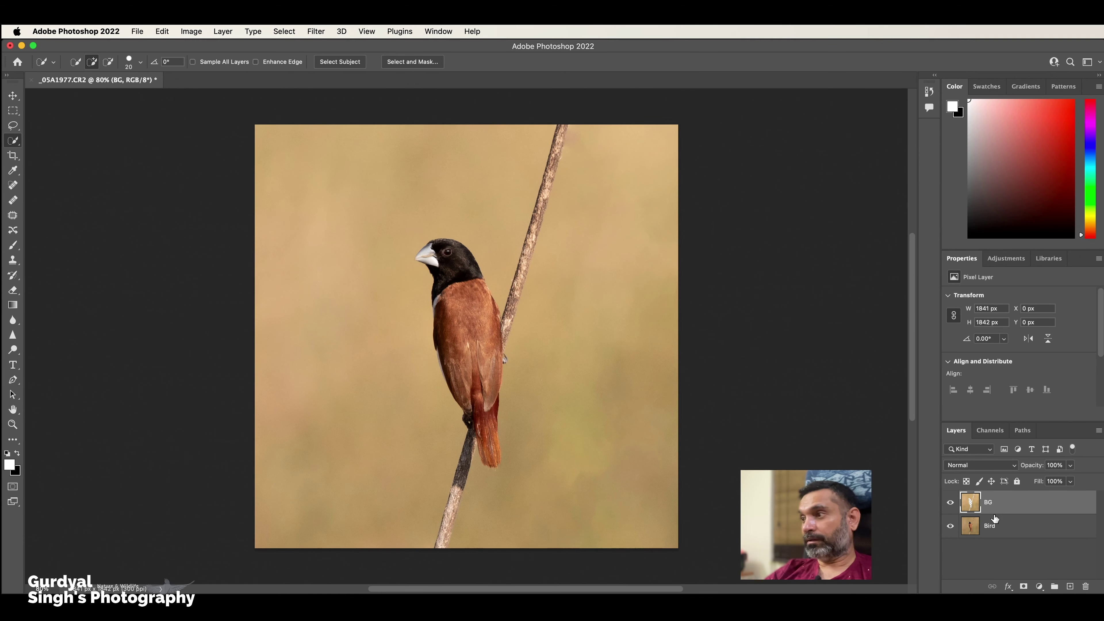
Add a Levels adjustment layer directly above the Bird layer with input black 4, midtones about 0.92, and white 213.
left_click(992, 531)
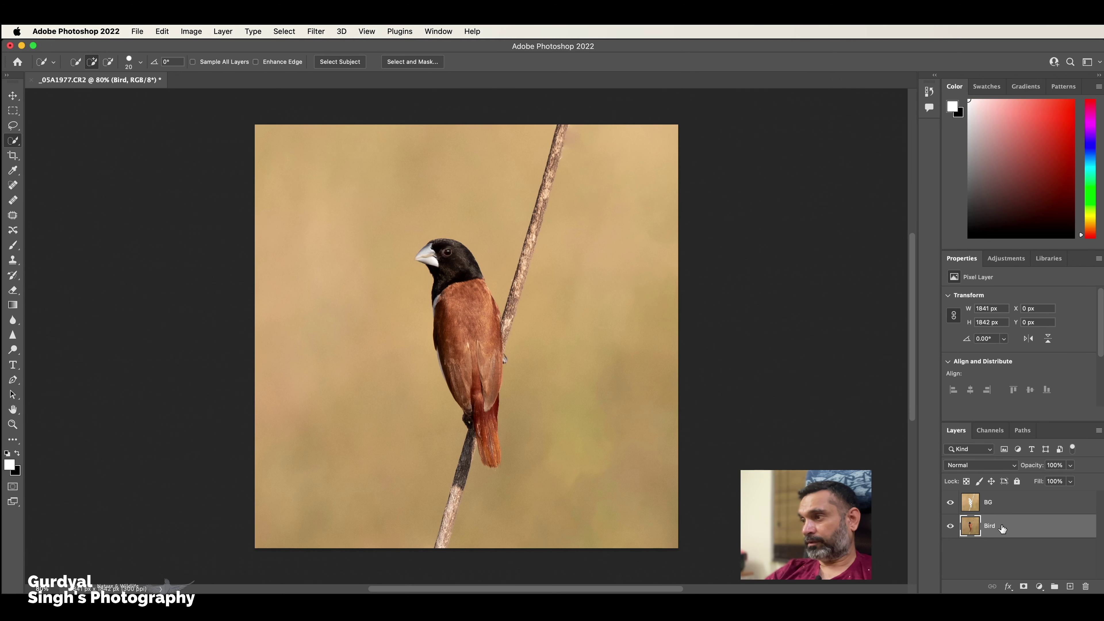
left_click(1039, 587)
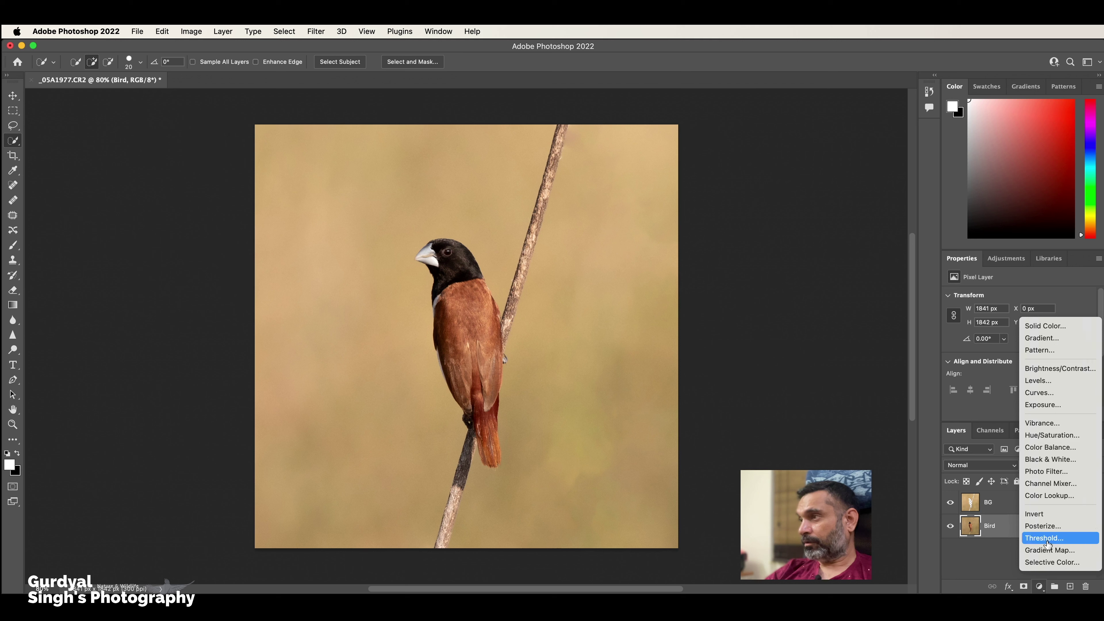
left_click(1047, 380)
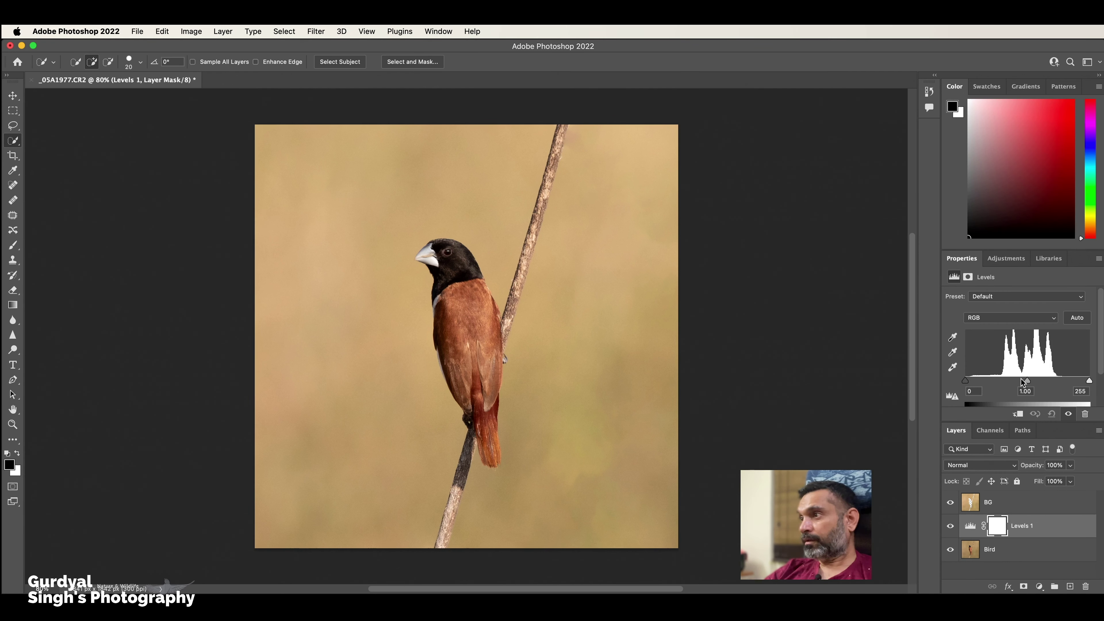
left_click_drag(1026, 380, 1028, 381)
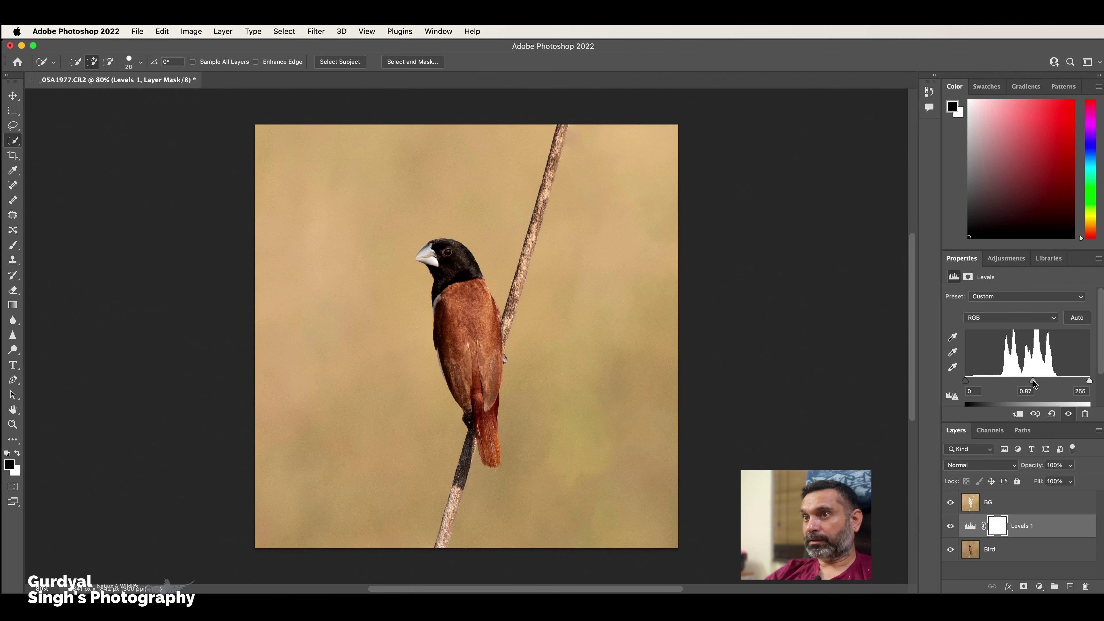
left_click_drag(1033, 383, 1072, 383)
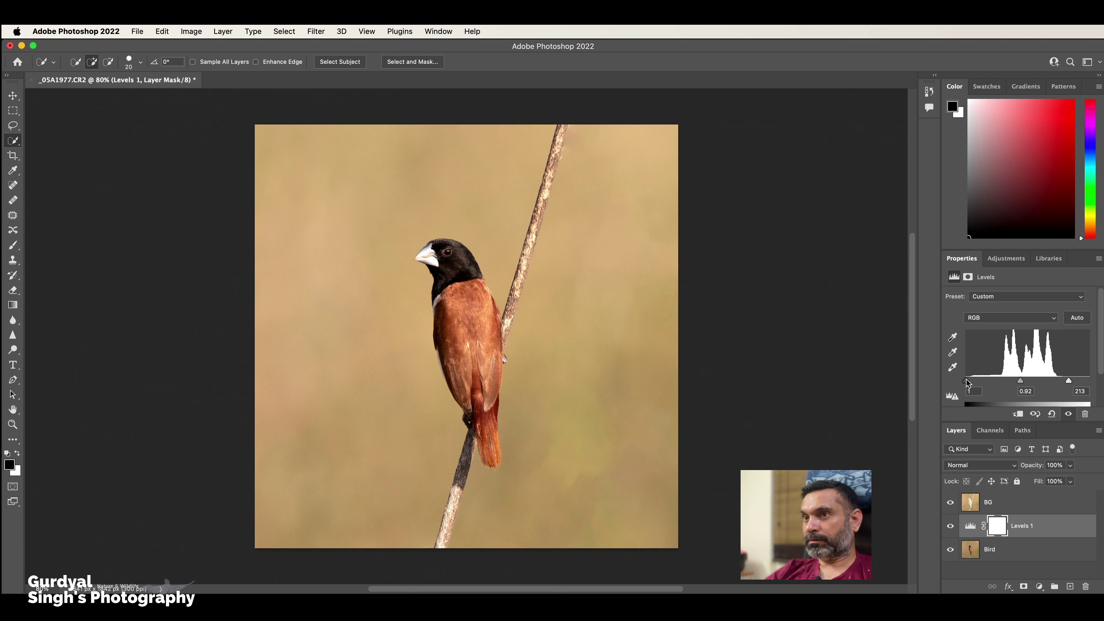
left_click_drag(966, 380, 966, 378)
Add a Hue/Saturation adjustment layer directly above Levels 1 and raise the Reds saturation to +19.
left_click(1038, 587)
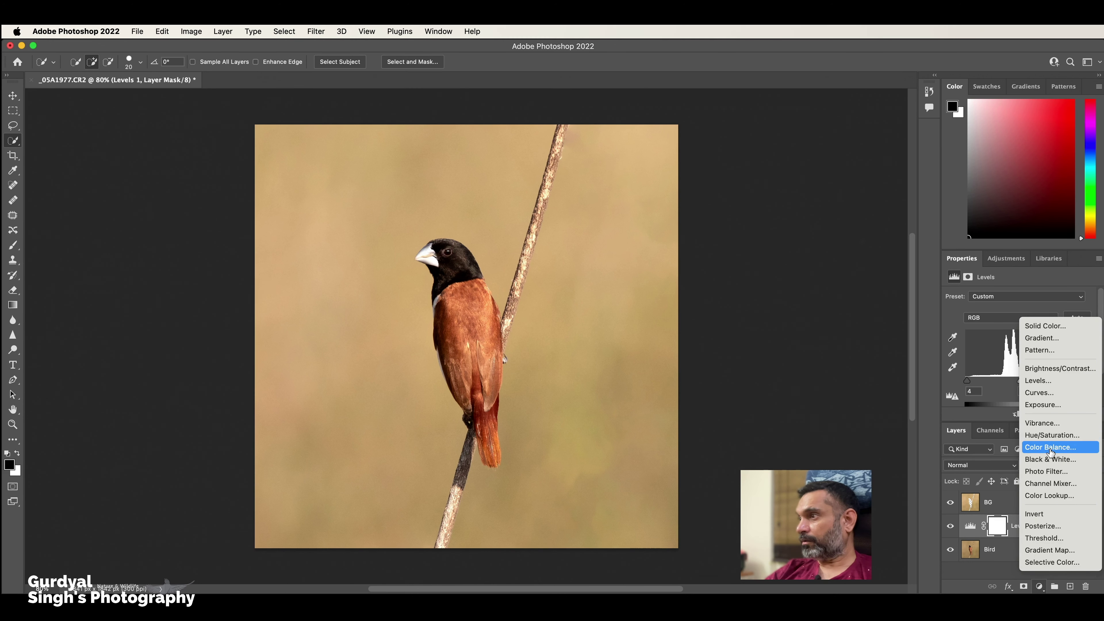
left_click(1050, 436)
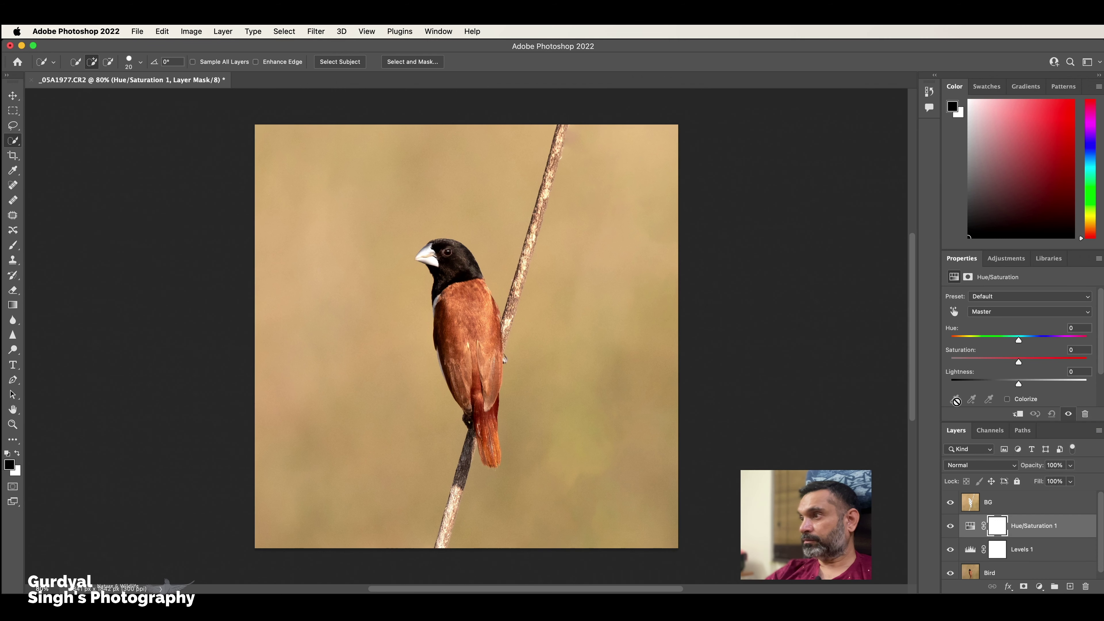
left_click(1001, 311)
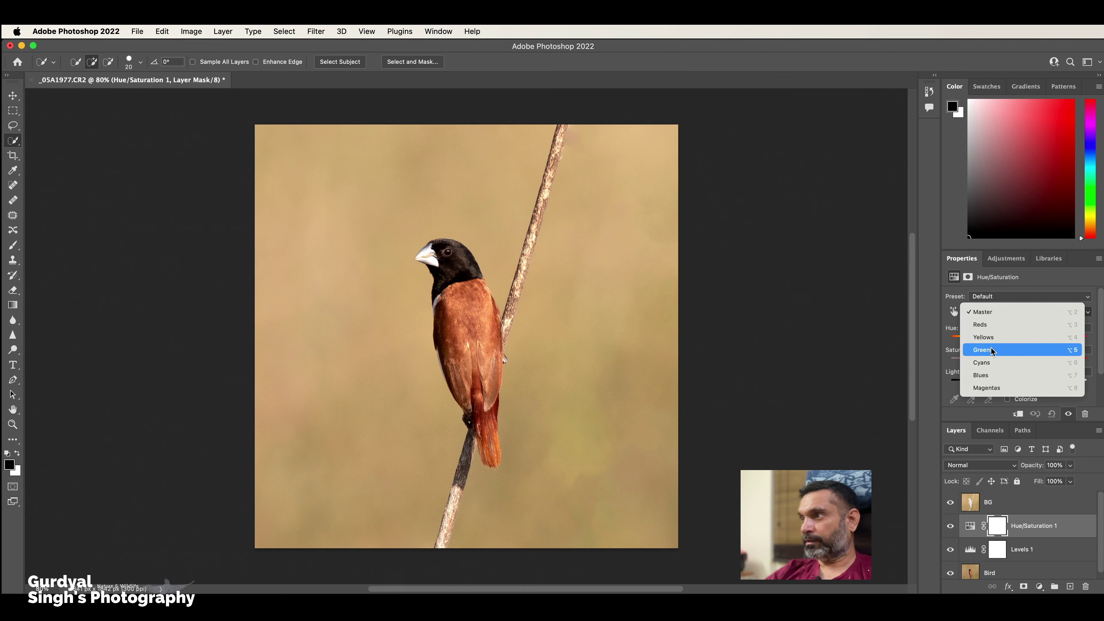
left_click(981, 324)
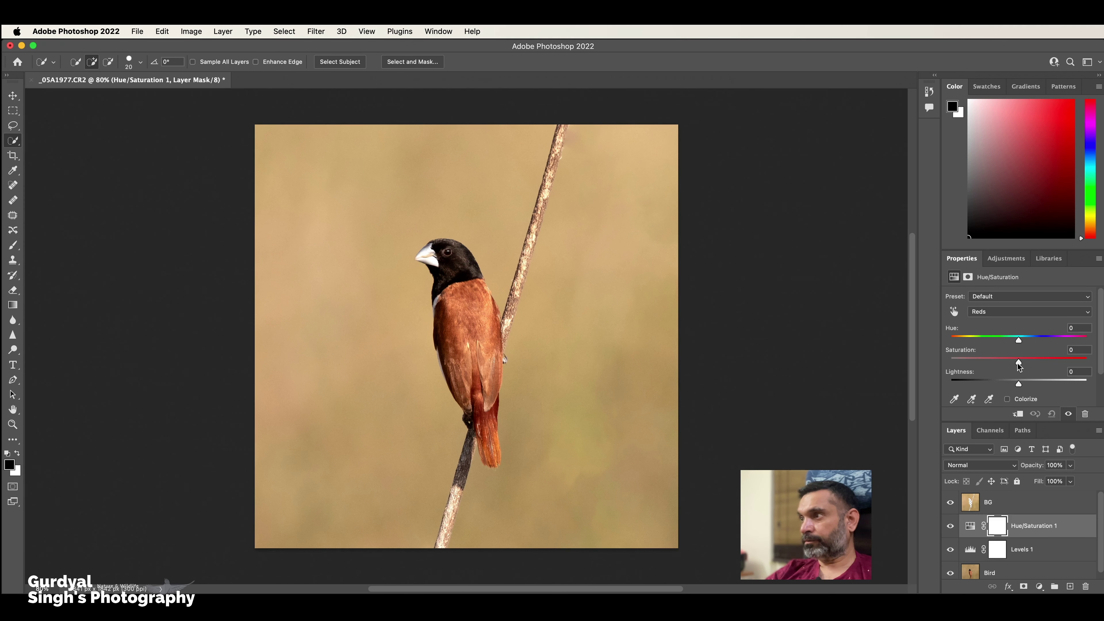
left_click_drag(1019, 359, 1034, 364)
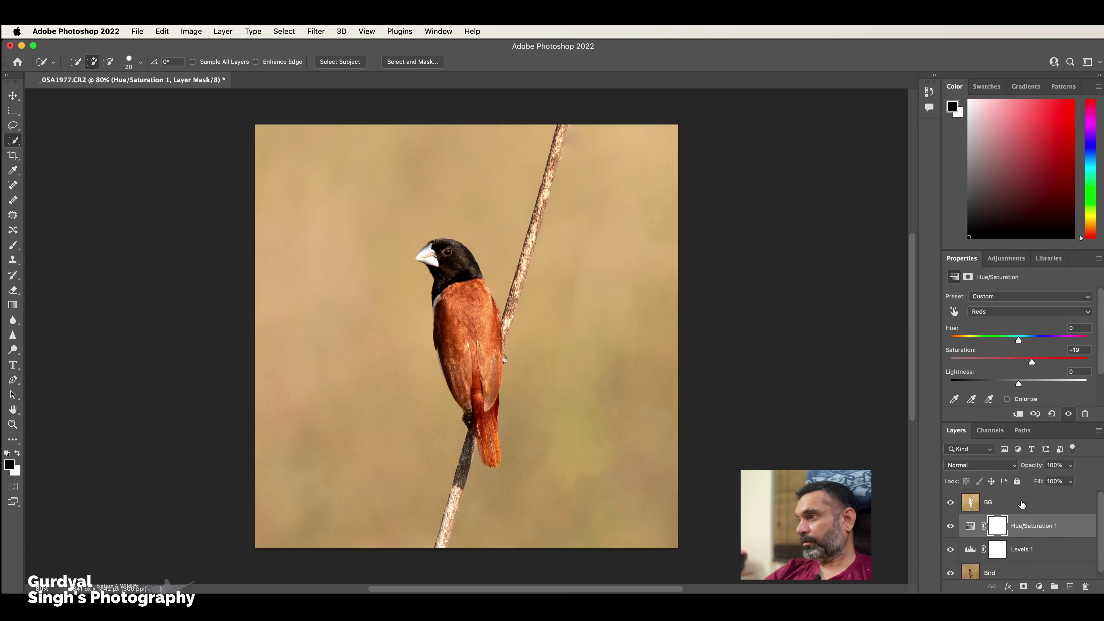
Select the BG layer and examine the bird and background at 100% and closer magnification.
left_click(992, 513)
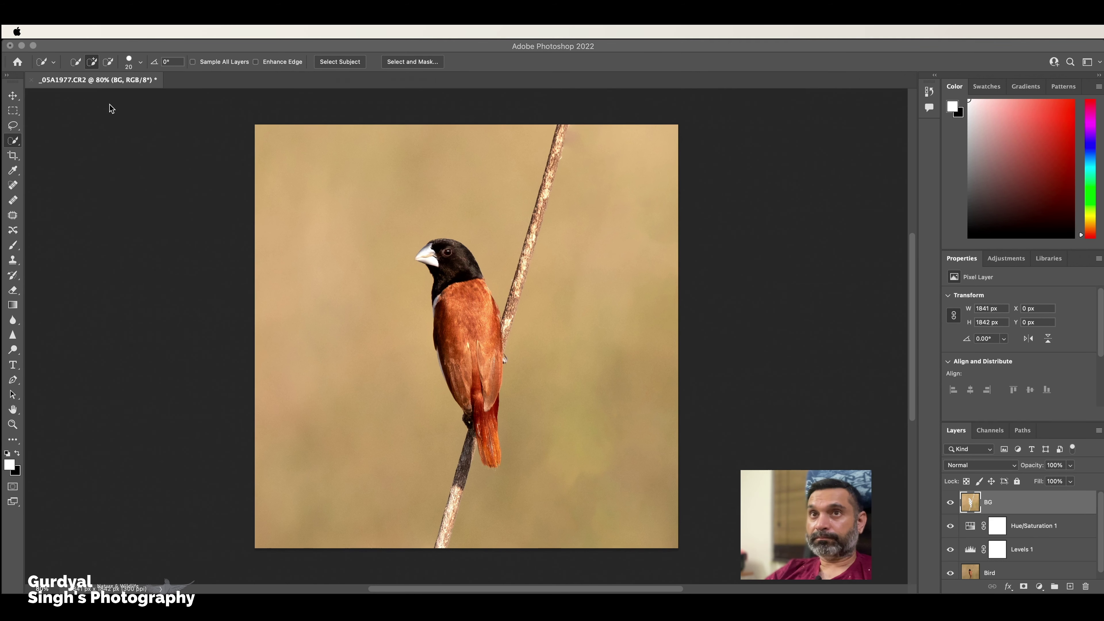
left_click(39, 588)
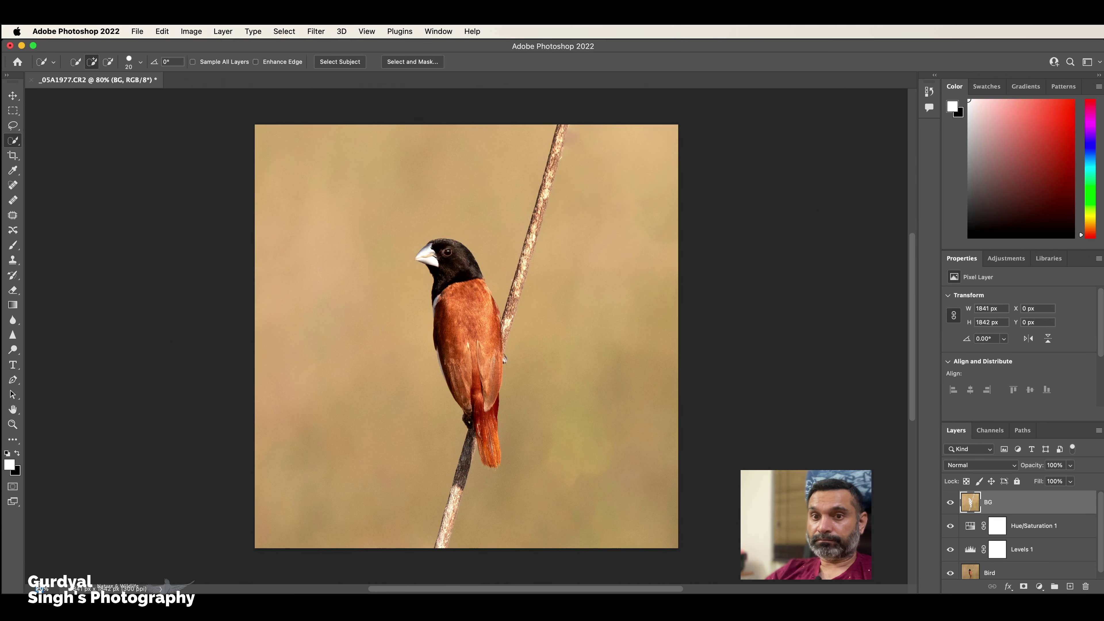
type("100")
key("Return")
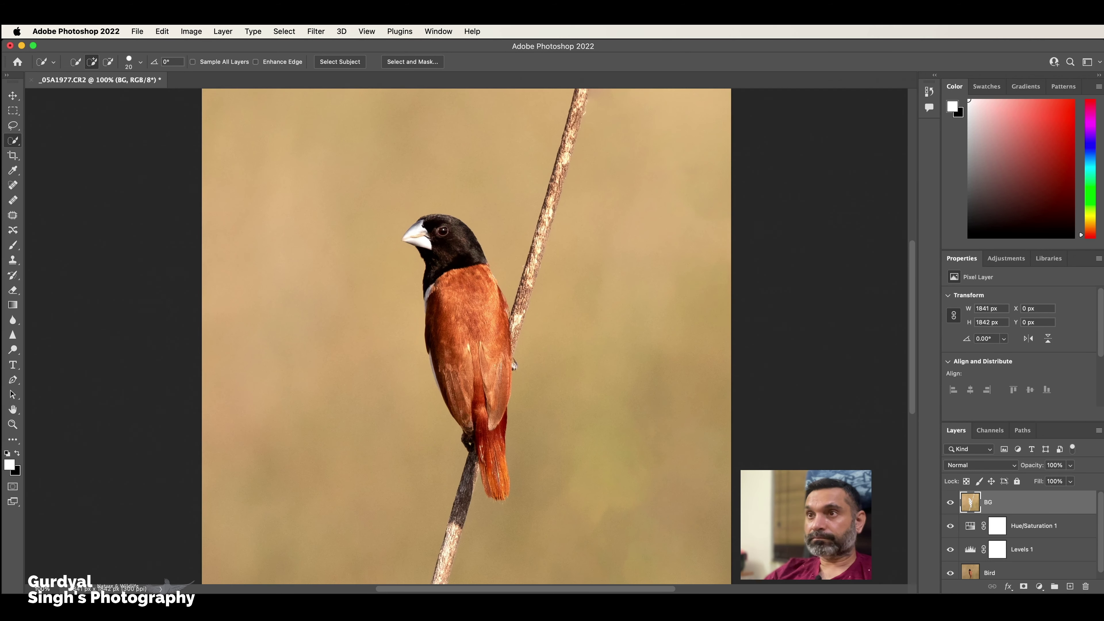
type("68.14")
key("Return")
scroll(423, 443, "up", 5)
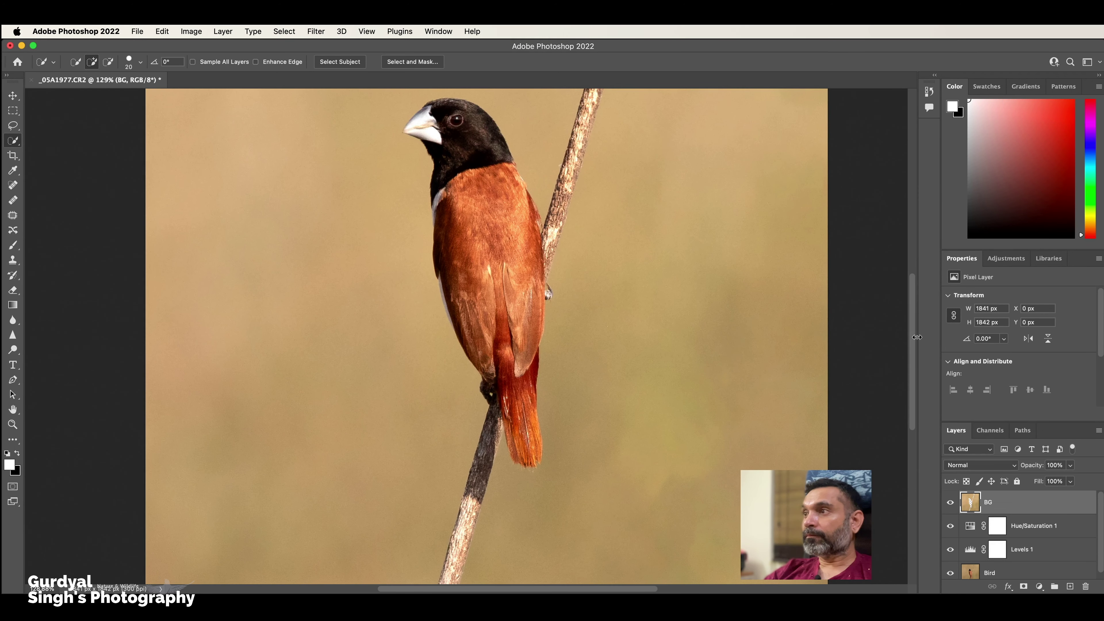
left_click_drag(910, 344, 908, 328)
scroll(779, 372, "down", 4)
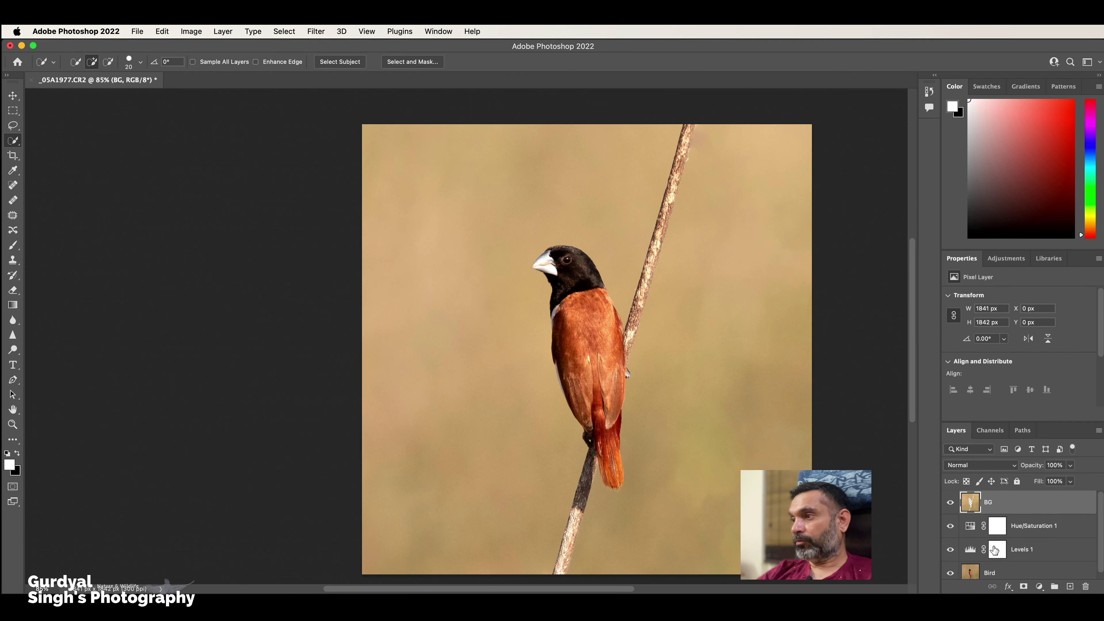
left_click(316, 31)
mouse_move(376, 222)
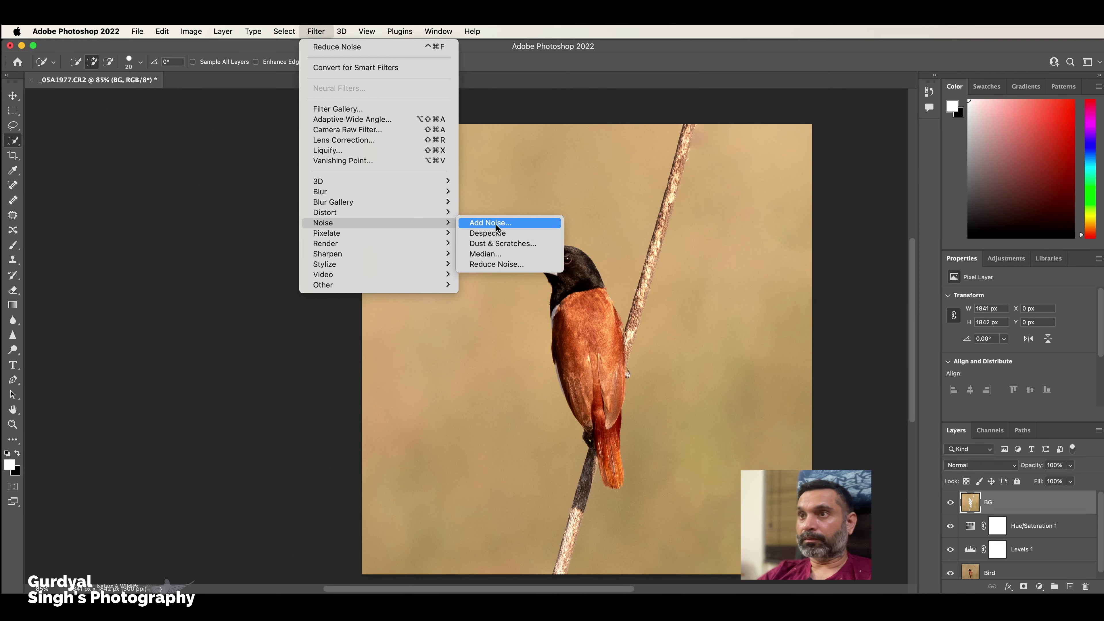
left_click(498, 263)
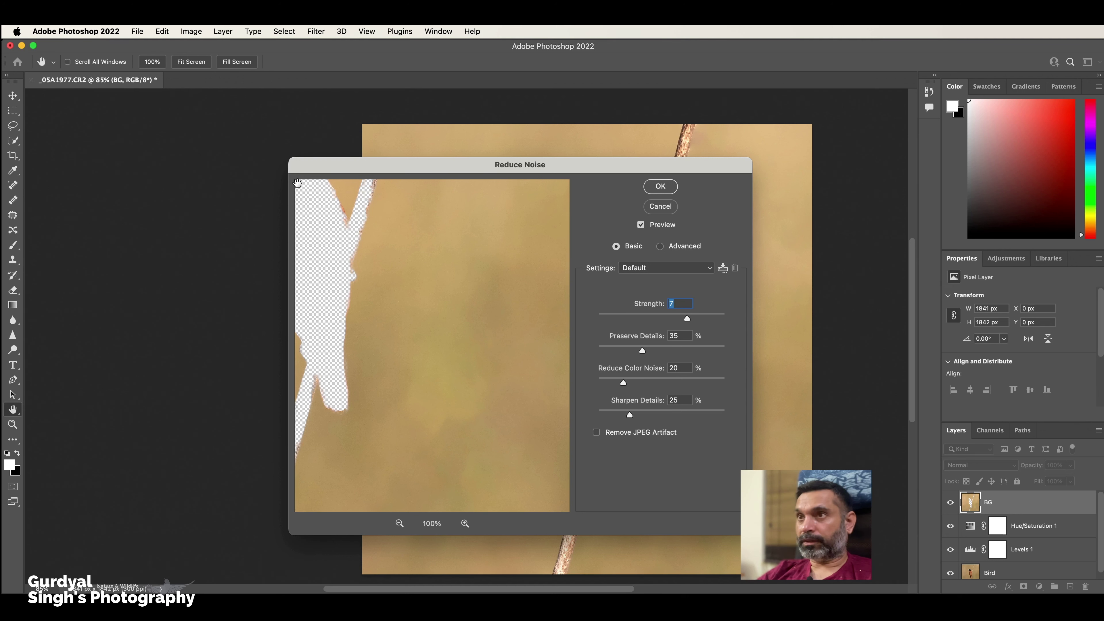
left_click(660, 206)
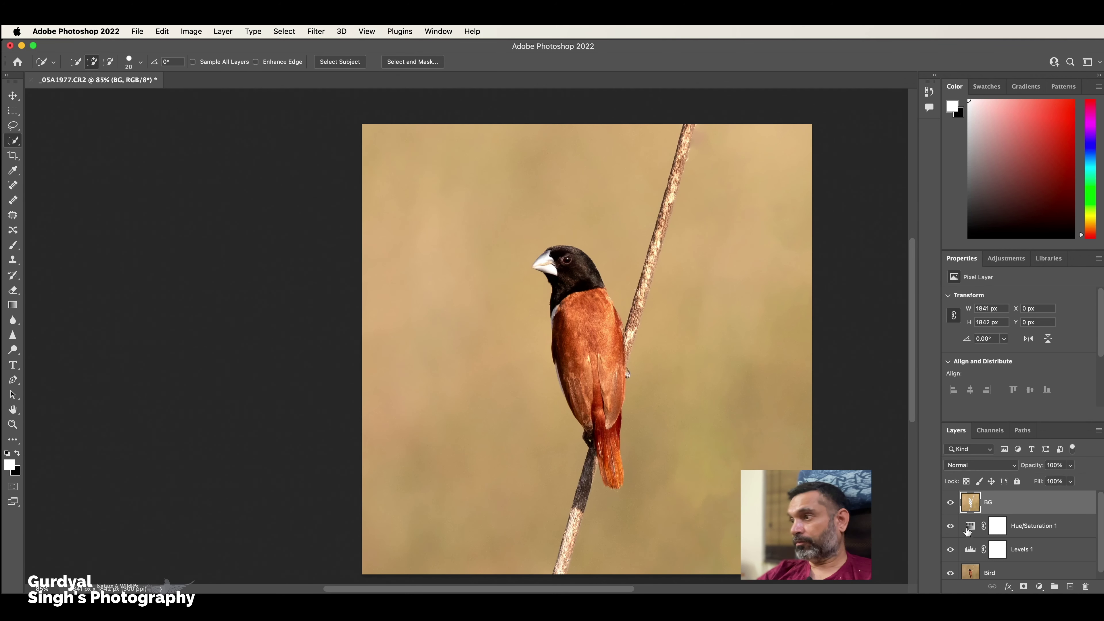
Start Reduce Noise on the Bird layer in Advanced mode and set the Red channel's per-channel strength to 4.
left_click(992, 572)
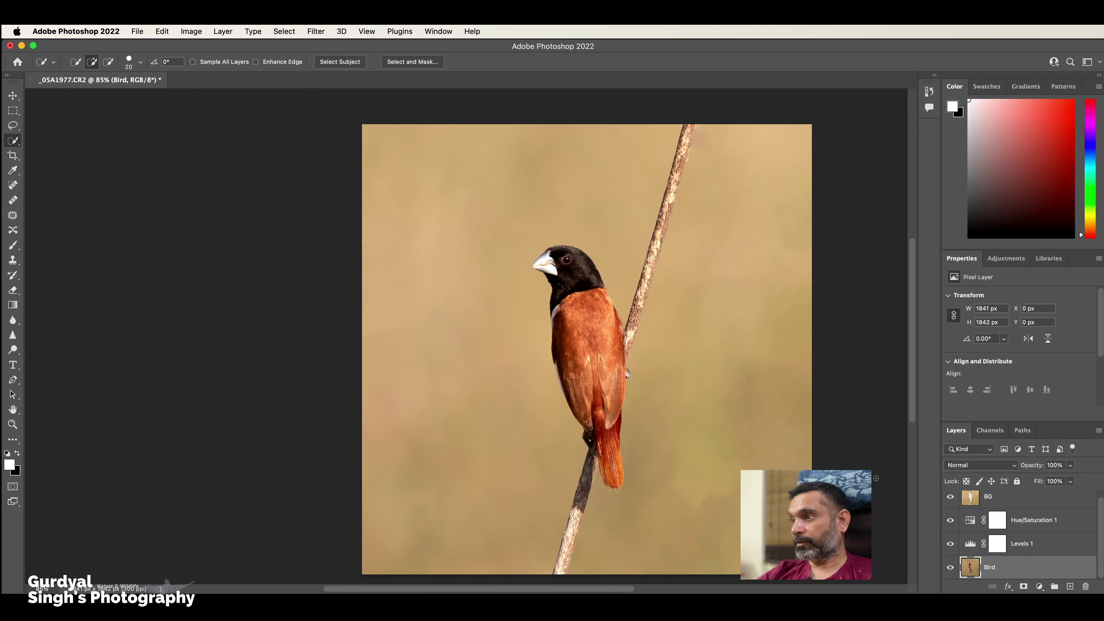
left_click(315, 32)
mouse_move(378, 224)
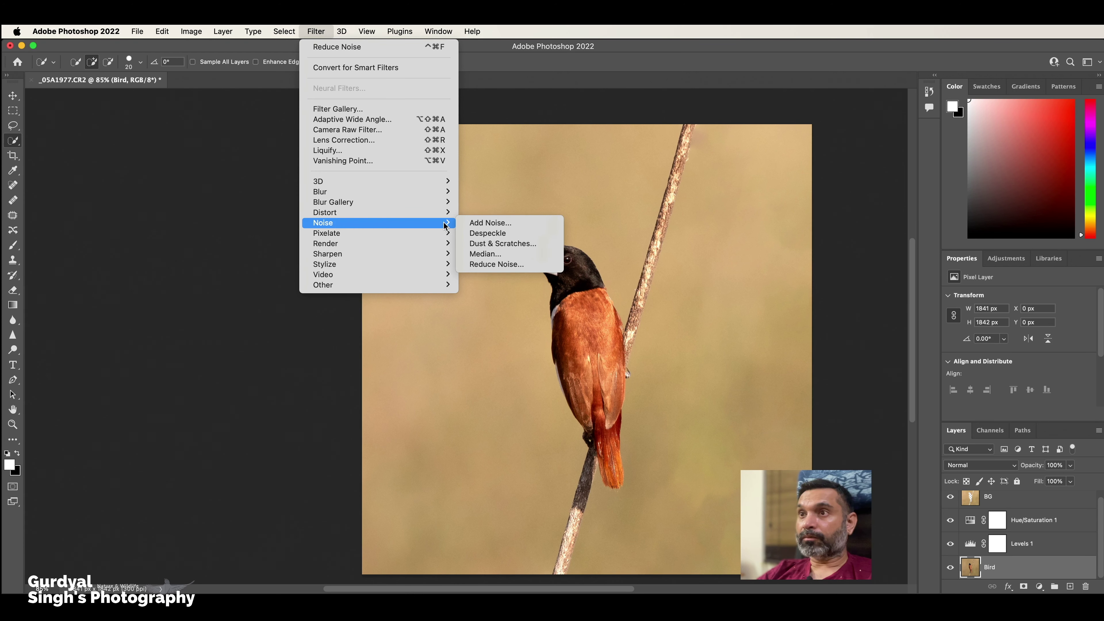
left_click(501, 264)
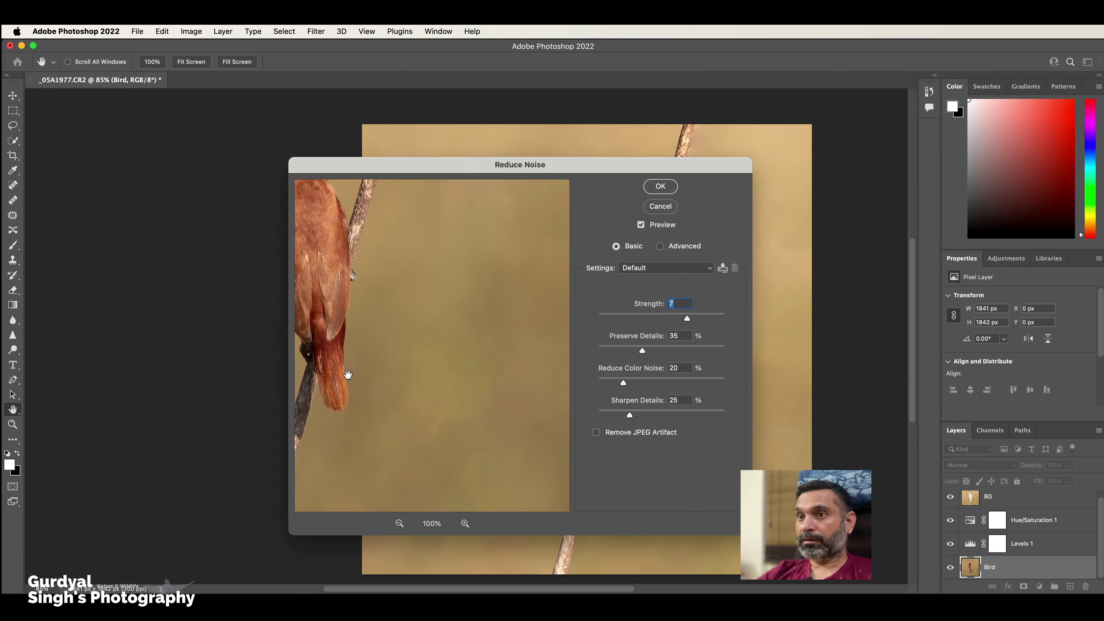
left_click_drag(330, 328, 443, 410)
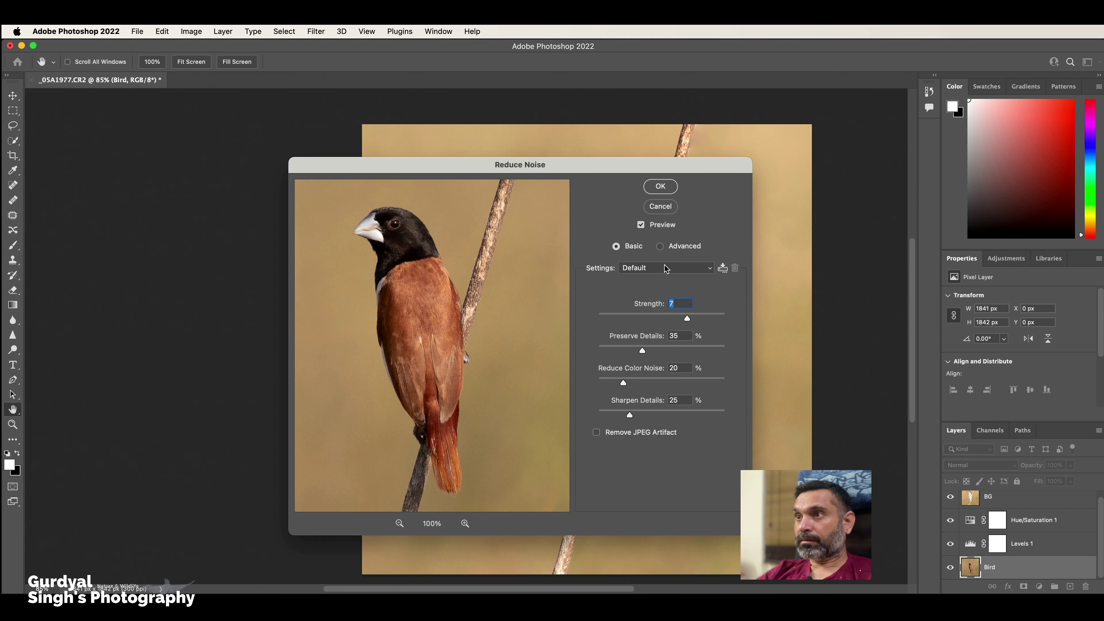
left_click(660, 247)
left_click(624, 285)
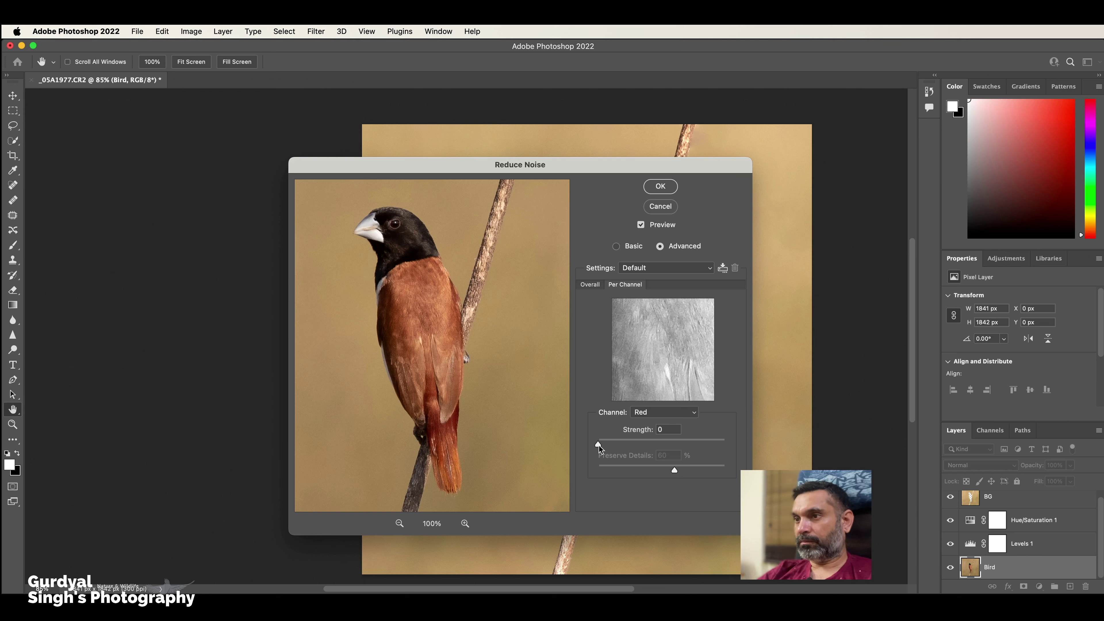
left_click_drag(598, 445, 649, 442)
left_click(653, 444)
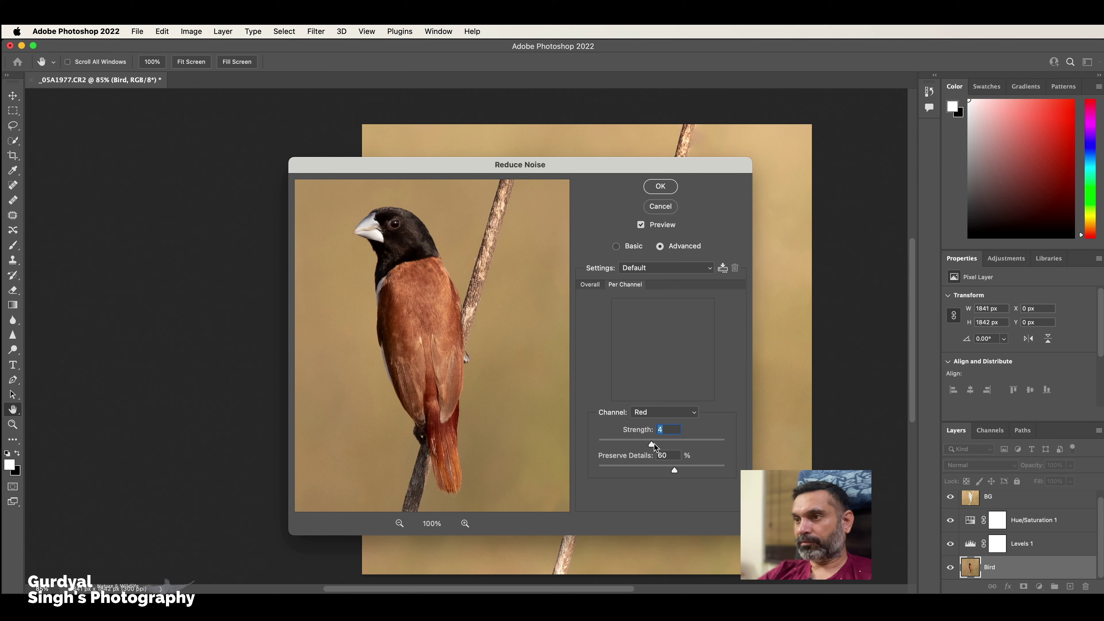